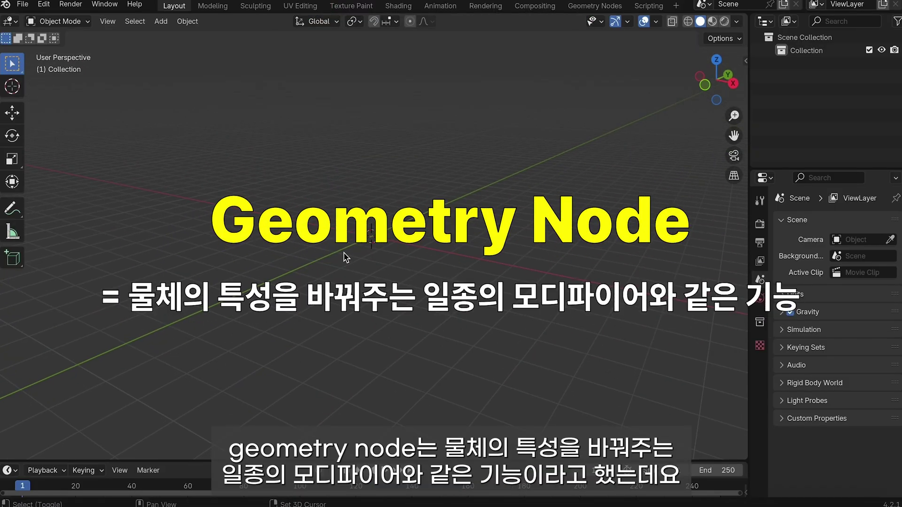
# - Orbit the viewport to a new angle and save the blend file
pyautogui.hotkey('shift', 'a')
pyautogui.press('Escape')
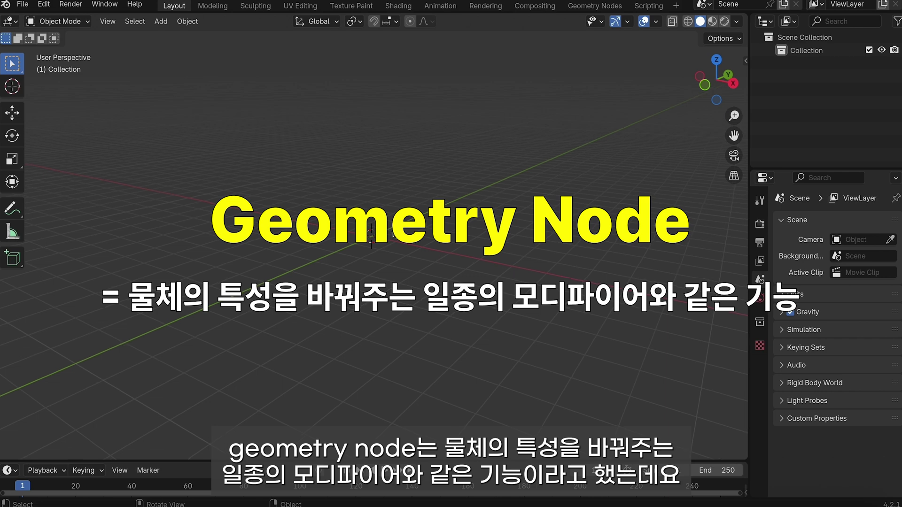
pyautogui.moveTo(394, 234); pyautogui.dragTo(364, 227, button='middle')
pyautogui.hotkey('ctrl', 's')
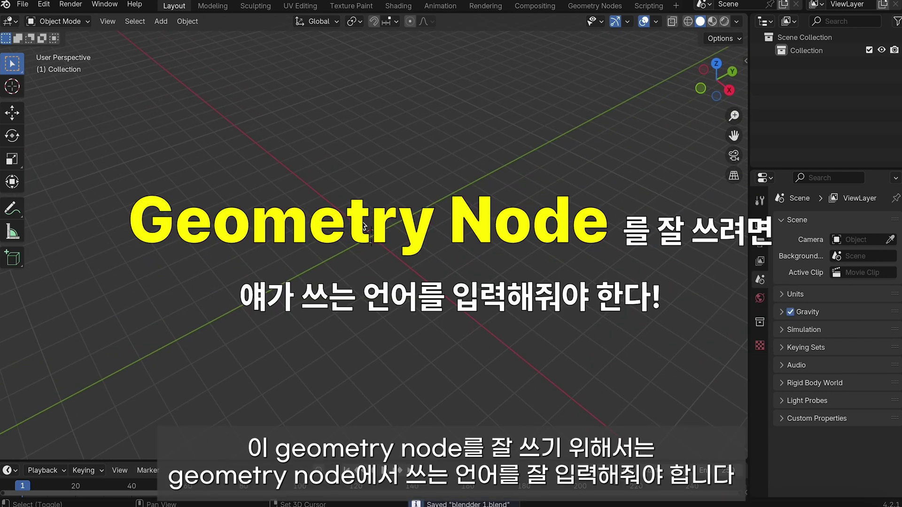
# - Add a Bézier curve and scale it up to 3.740
pyautogui.hotkey('shift', 'a')
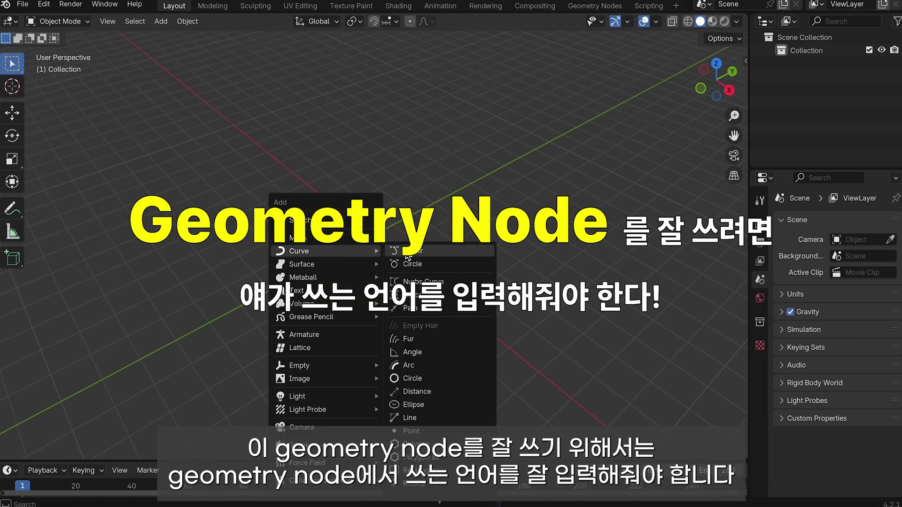
pyautogui.click(406, 254)
pyautogui.press('s')
pyautogui.click(619, 346)
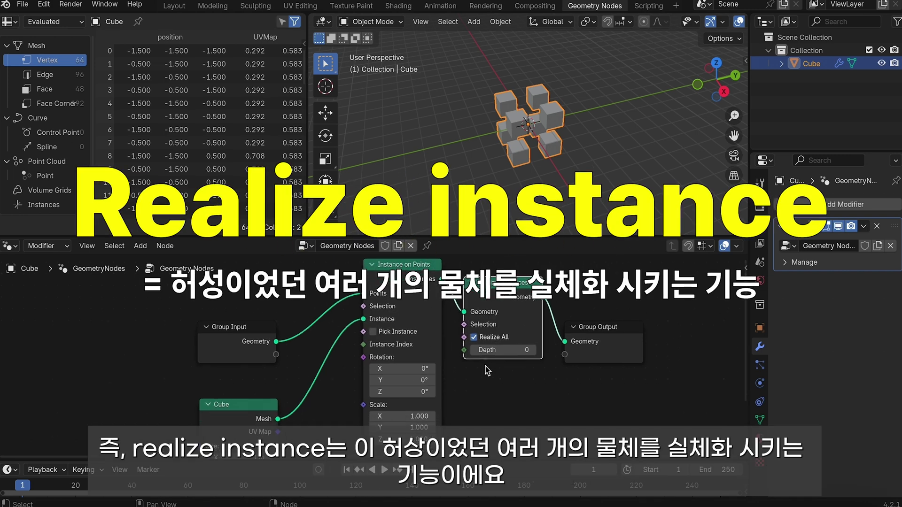
# - Orbit and zoom the view around the demo cube cluster to inspect it
pyautogui.moveTo(488, 371); pyautogui.dragTo(488, 372, button='middle')
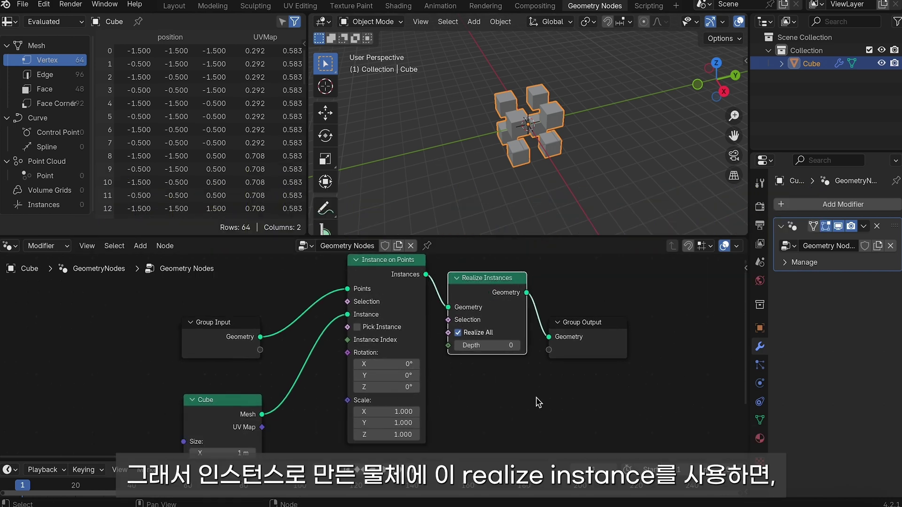
pyautogui.moveTo(572, 293); pyautogui.dragTo(565, 298, button='middle')
pyautogui.moveTo(567, 113); pyautogui.dragTo(565, 114, button='middle')
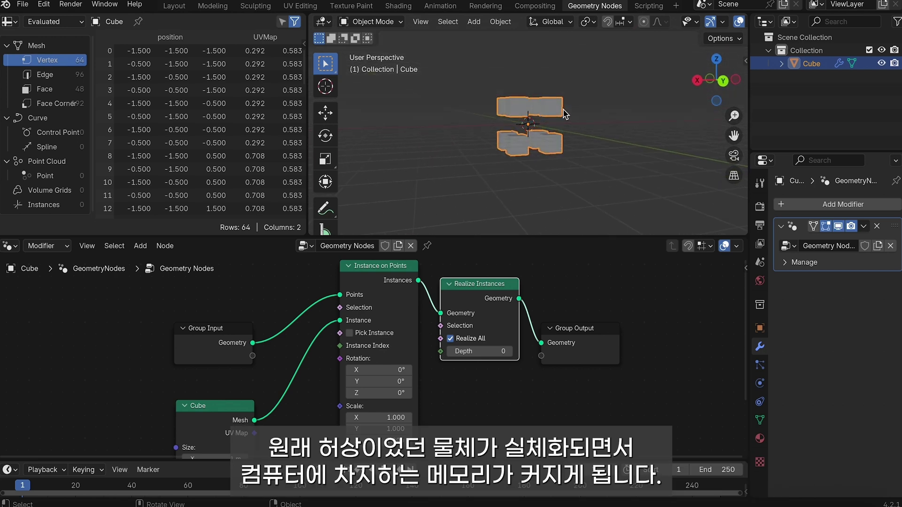
pyautogui.scroll(5, 565, 114)
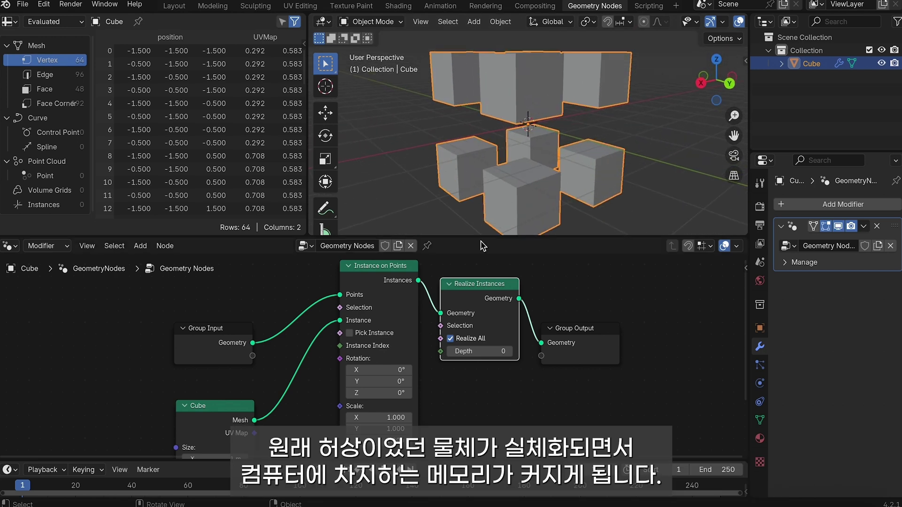
pyautogui.scroll(-3, 510, 101)
pyautogui.scroll(-3, 509, 101)
pyautogui.moveTo(510, 102); pyautogui.dragTo(508, 101, button='middle')
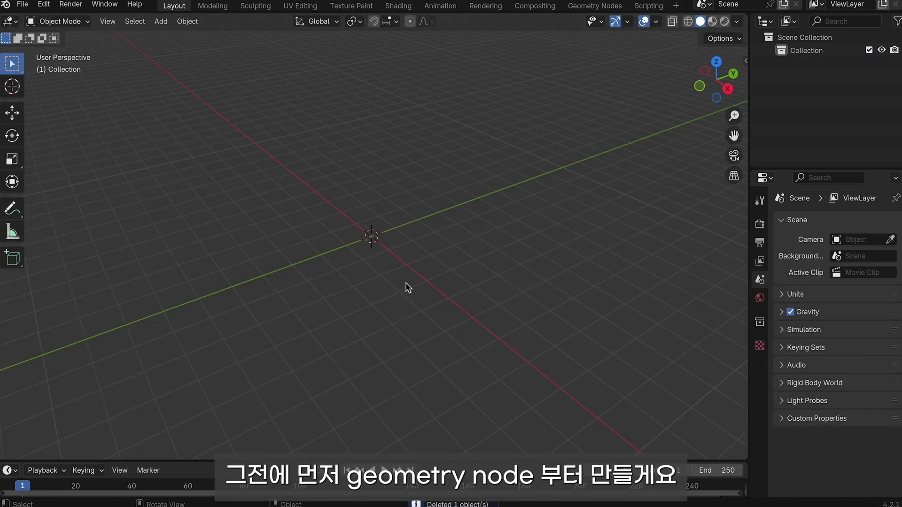
# - Add a plane at the scene origin
pyautogui.press('shift')
pyautogui.hotkey('shift', 'a')
pyautogui.moveTo(296, 255)
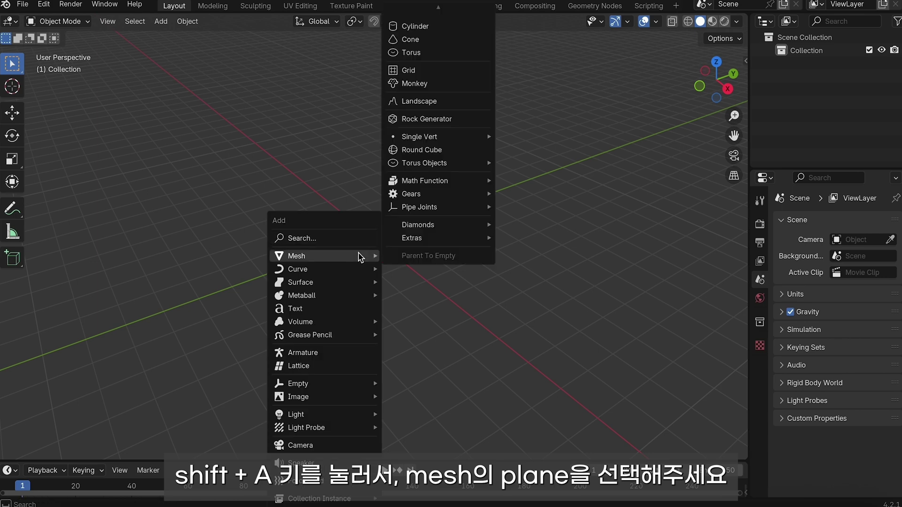
pyautogui.click(437, 15)
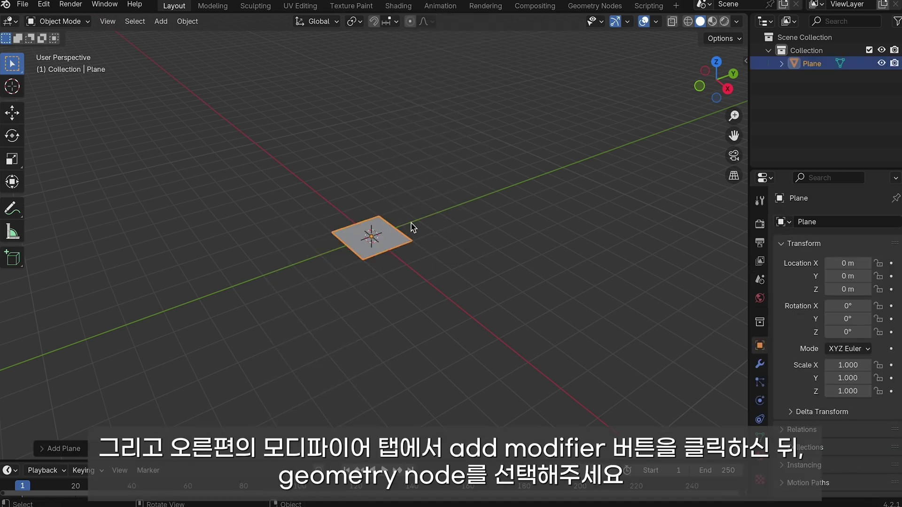
# - Give the plane a Geometry Nodes modifier with a new node group in the Geometry Nodes workspace
pyautogui.click(754, 361)
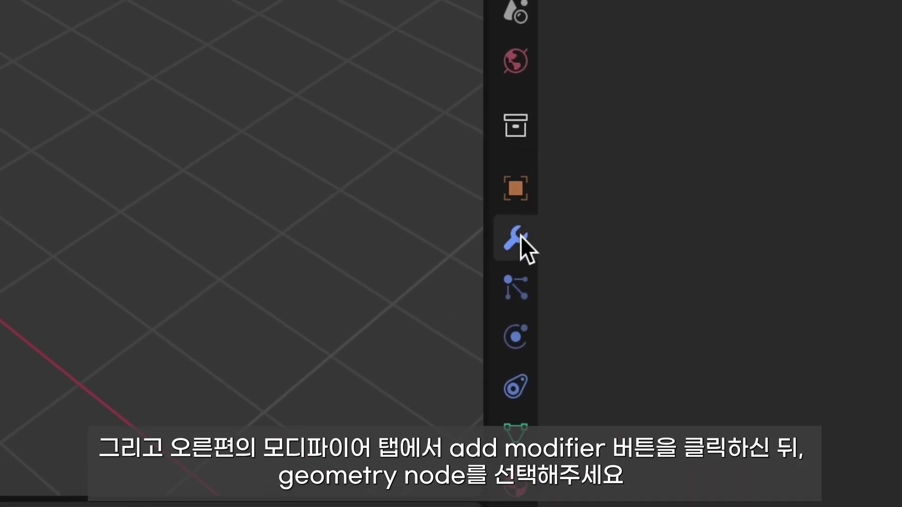
pyautogui.click(677, 258)
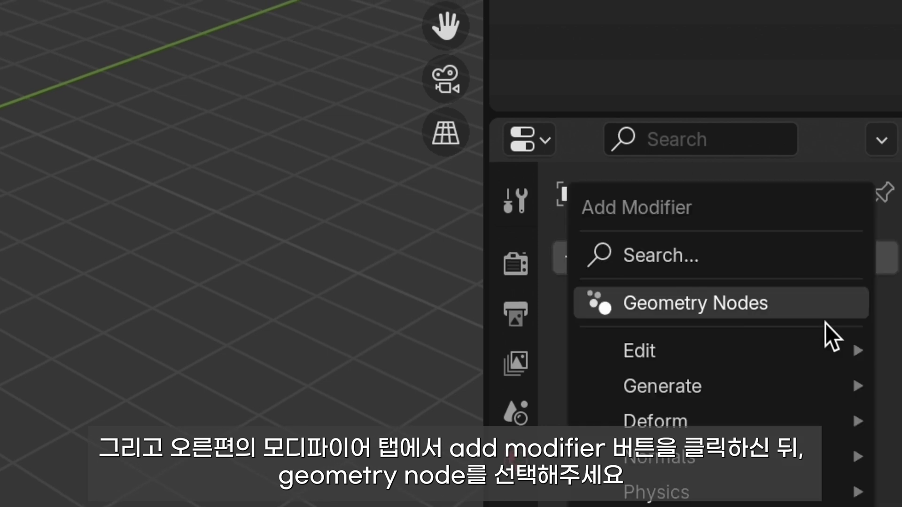
pyautogui.click(850, 312)
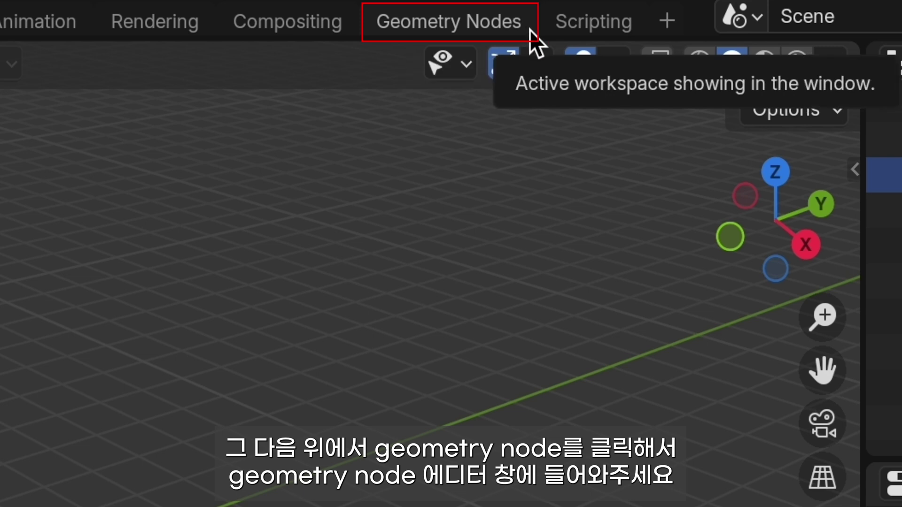
pyautogui.click(528, 28)
pyautogui.click(362, 253)
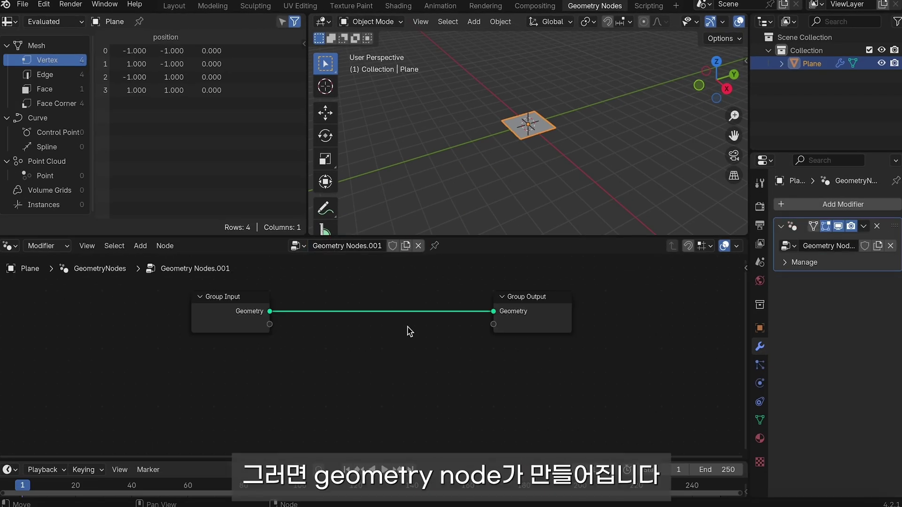
# - Frame the node tree and save the blend file
pyautogui.press('Home')
pyautogui.hotkey('ctrl', 's')
pyautogui.keyDown('ctrl'); pyautogui.moveTo(541, 140); pyautogui.dragTo(542, 139, button='middle'); pyautogui.keyUp('ctrl')
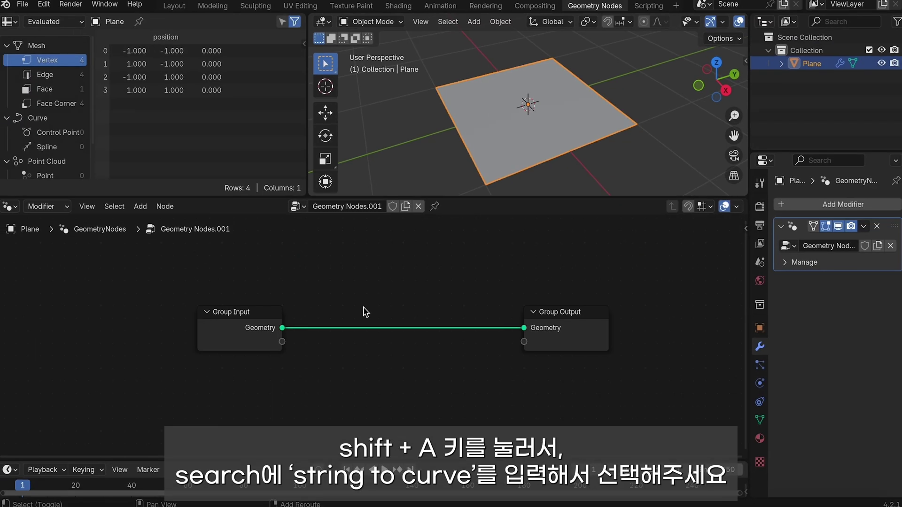
# - Search 'string to' and add a String to Curves node
pyautogui.hotkey('shift', 'a')
pyautogui.click(353, 244)
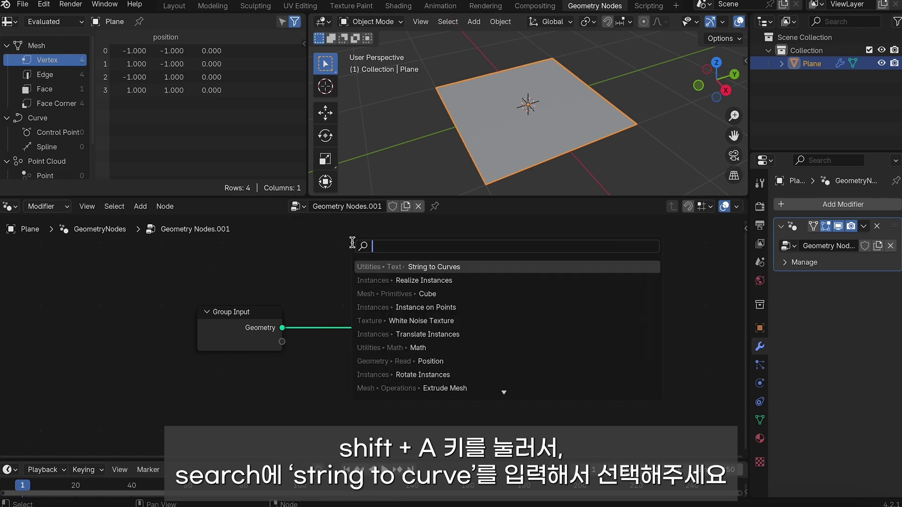
pyautogui.write('string to')
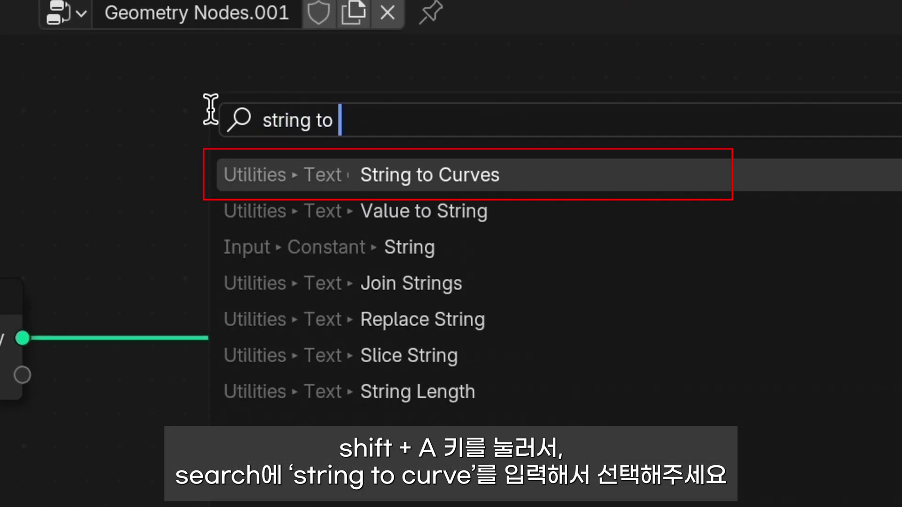
pyautogui.press('Return')
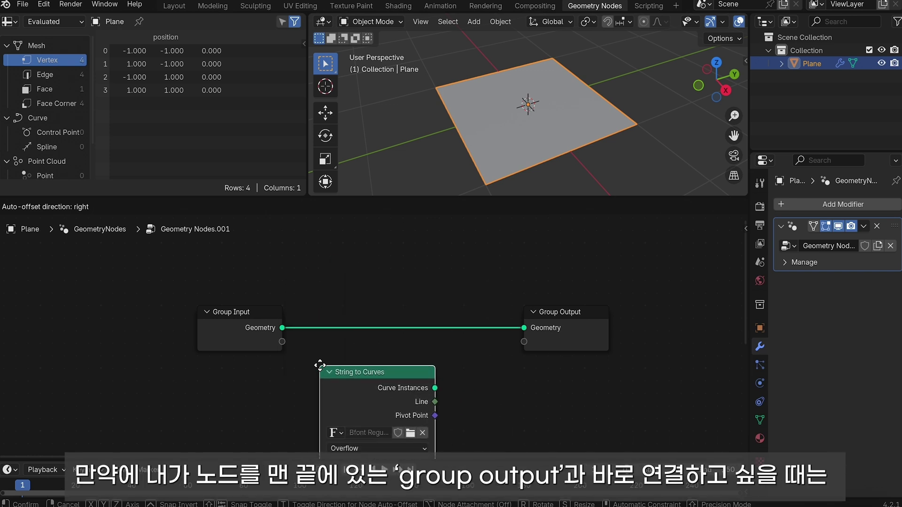
# - Place the String to Curves node below the Group Input to Group Output link
pyautogui.click(327, 348)
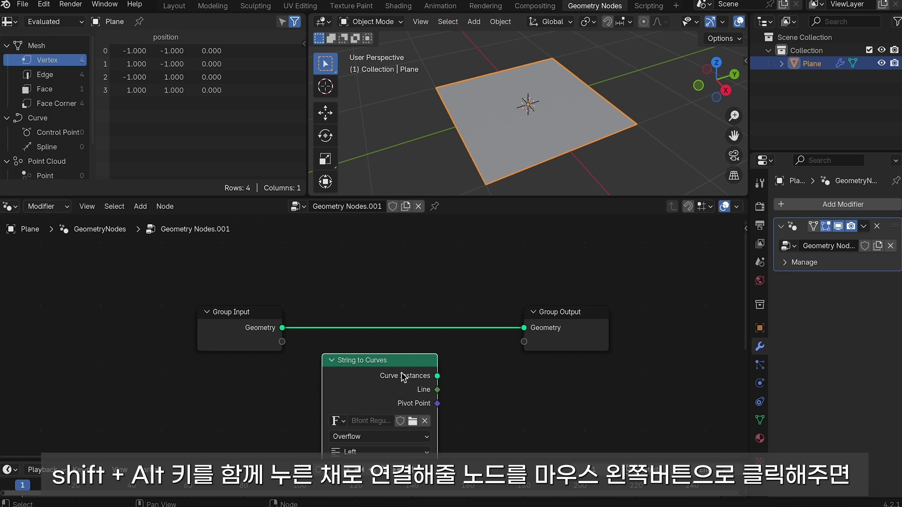
pyautogui.scroll(-1, 401, 372)
pyautogui.keyDown('shift'); pyautogui.scroll(-1, 405, 376); pyautogui.keyUp('shift')
pyautogui.keyDown('shift'); pyautogui.scroll(-2, 405, 375); pyautogui.keyUp('shift')
pyautogui.keyDown('shift'); pyautogui.scroll(-1, 406, 378); pyautogui.keyUp('shift')
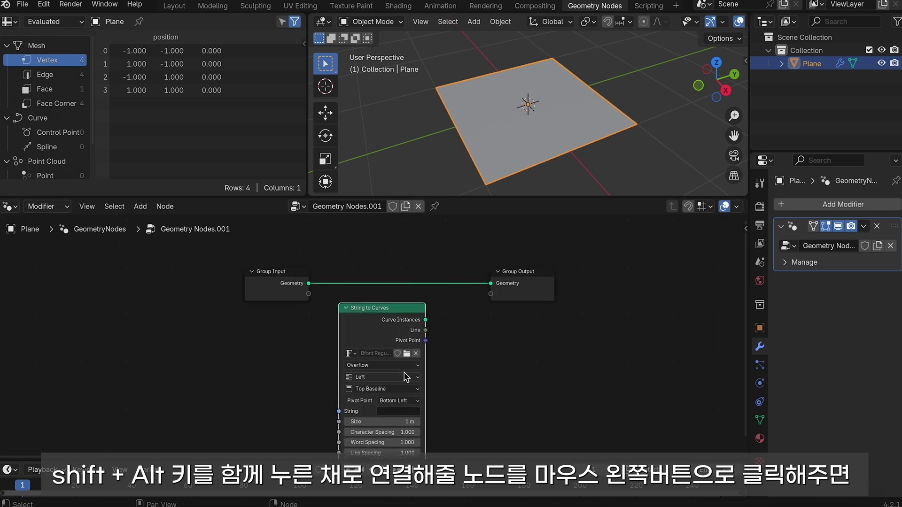
# - Connect String to Curves' Curve Instances output to the Group Output Geometry socket
pyautogui.keyDown('alt'); pyautogui.keyDown('shift'); pyautogui.click(396, 314); pyautogui.keyUp('shift'); pyautogui.keyUp('alt')
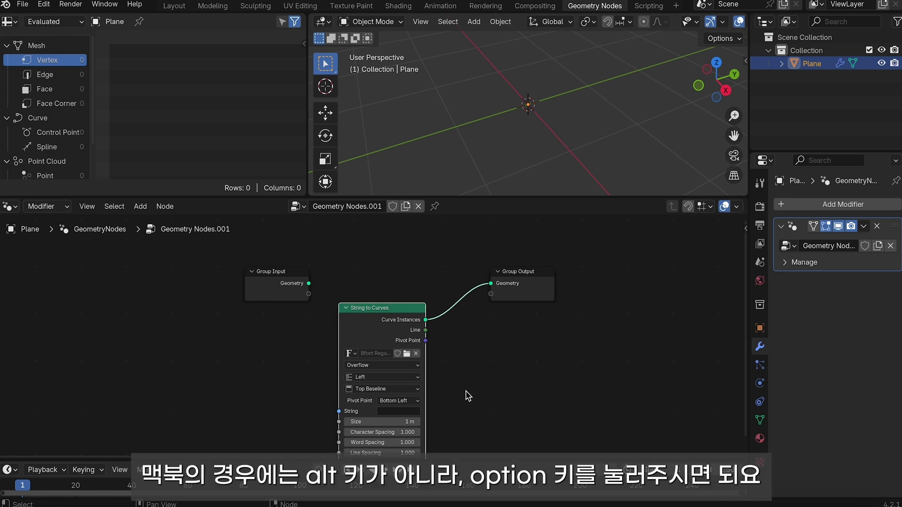
pyautogui.hotkey('ctrl', 'z')
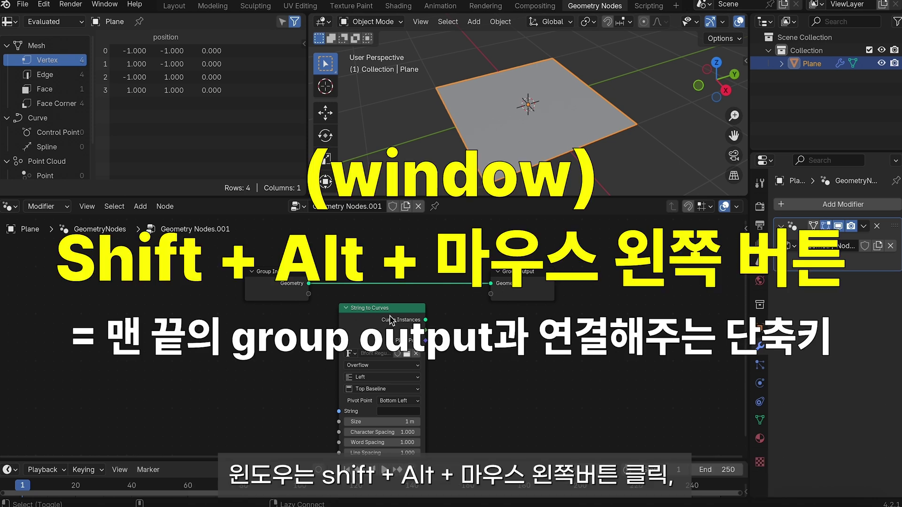
pyautogui.moveTo(391, 320)
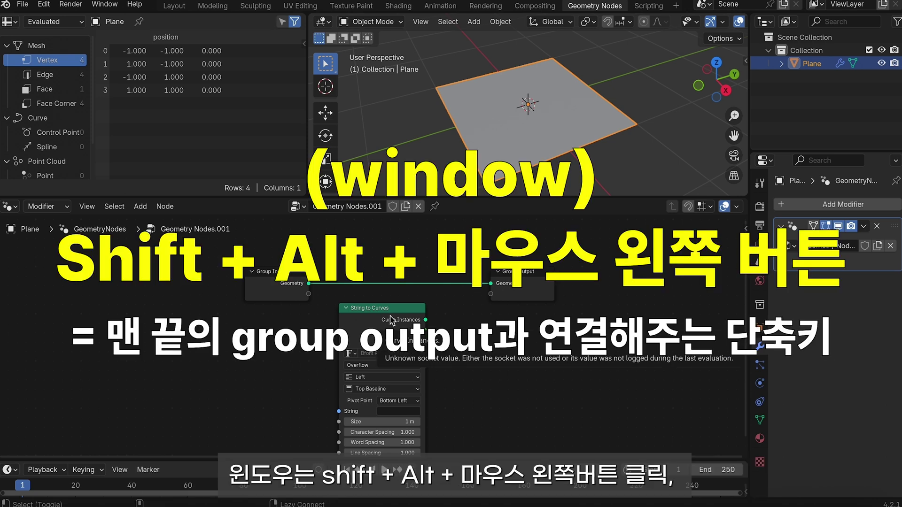
pyautogui.keyDown('alt'); pyautogui.keyDown('shift'); pyautogui.click(392, 321); pyautogui.keyUp('shift'); pyautogui.keyUp('alt')
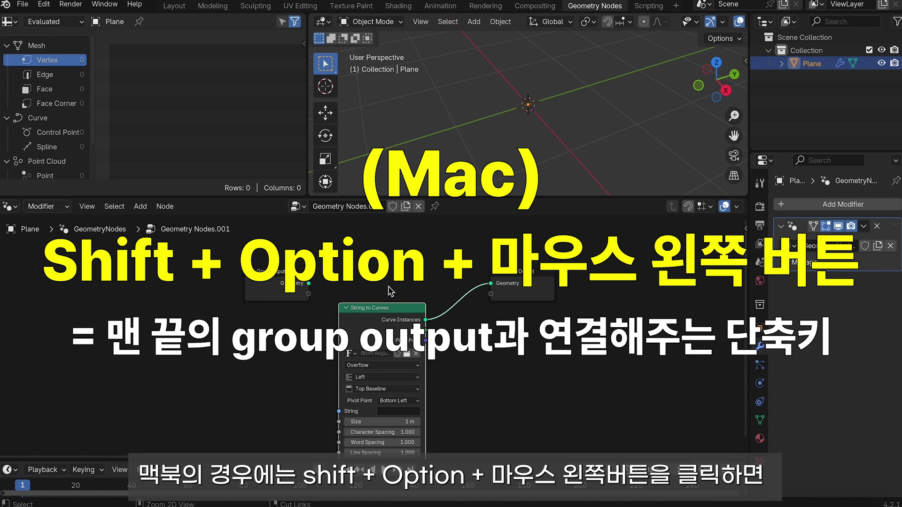
pyautogui.hotkey('ctrl', 'z')
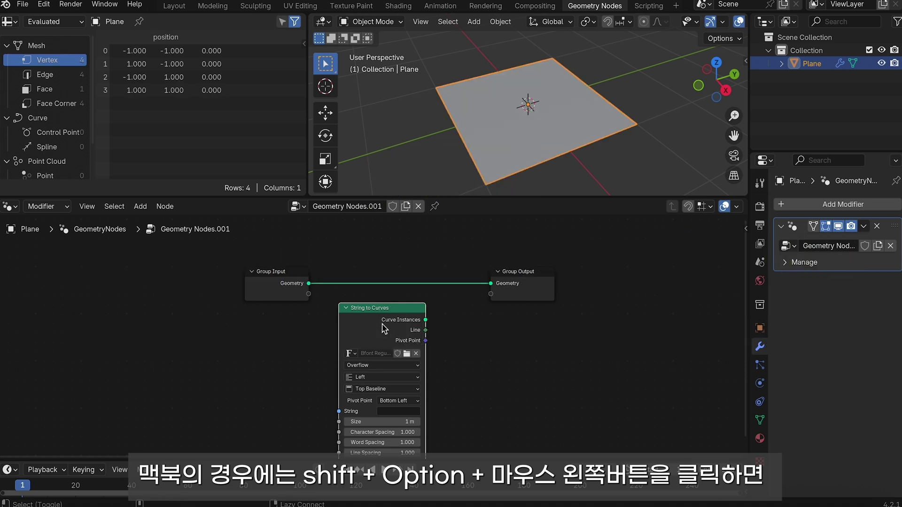
pyautogui.keyDown('alt'); pyautogui.keyDown('shift'); pyautogui.click(384, 328); pyautogui.keyUp('shift'); pyautogui.keyUp('alt')
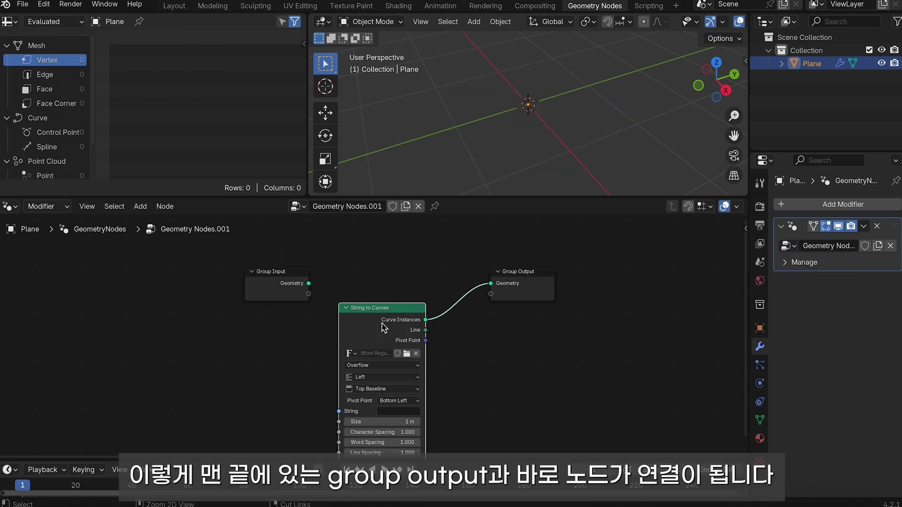
pyautogui.hotkey('ctrl', 'z')
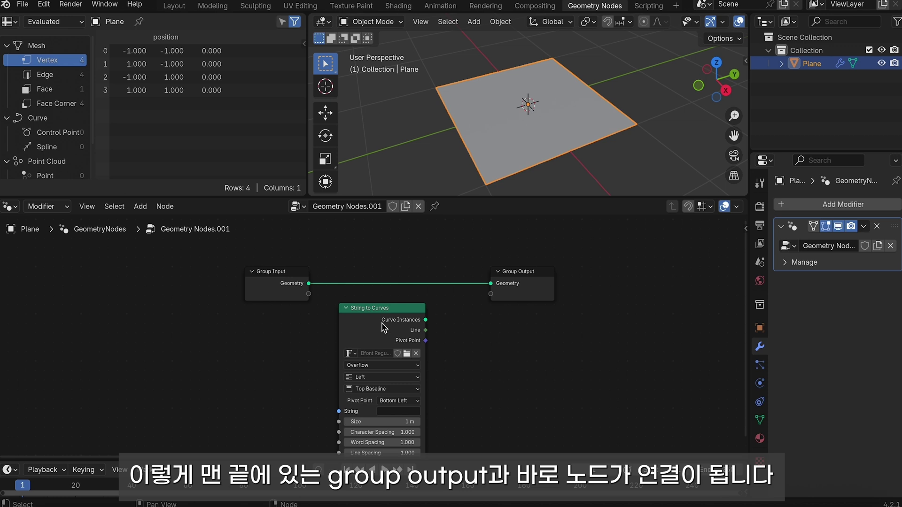
pyautogui.hotkey('ctrl', 'shift', 'z')
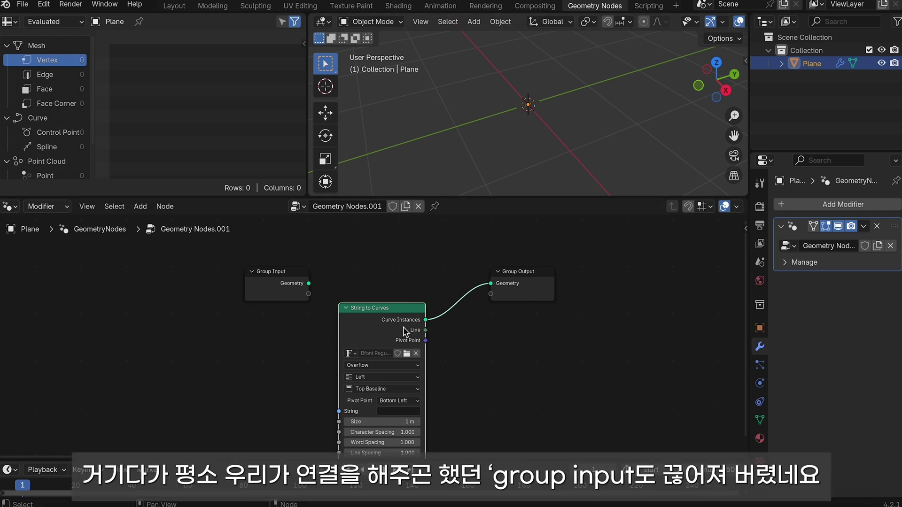
pyautogui.moveTo(387, 321); pyautogui.dragTo(387, 283)
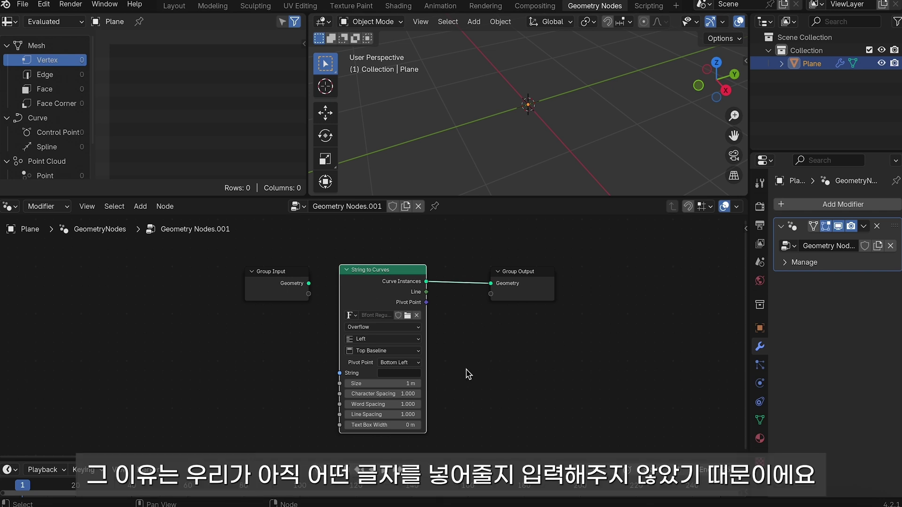
pyautogui.moveTo(468, 375); pyautogui.dragTo(476, 356, button='middle')
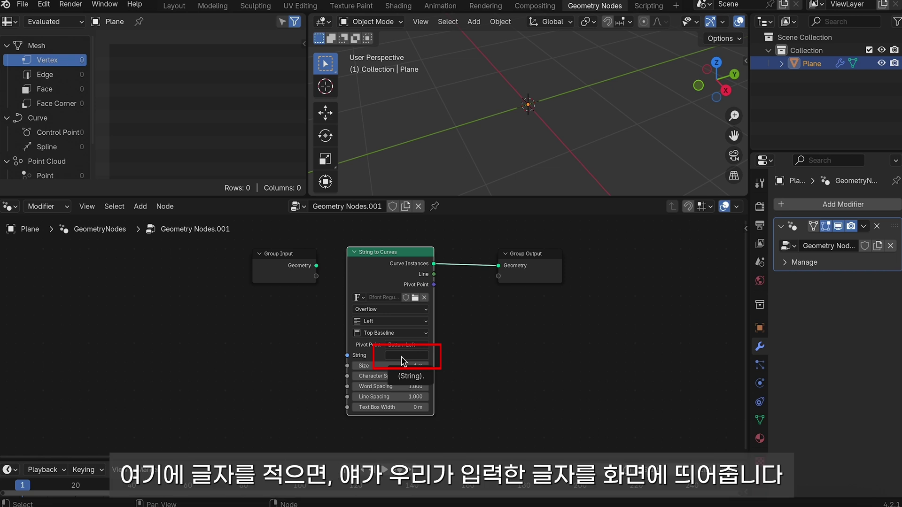
# - Enter 'rotaion' as the String to Curves text and shift the node right
pyautogui.click(401, 356)
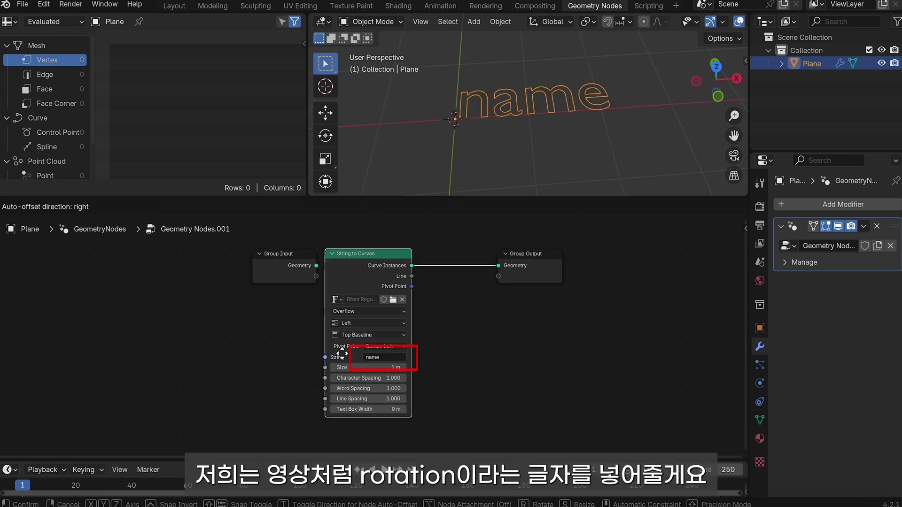
pyautogui.click(388, 359)
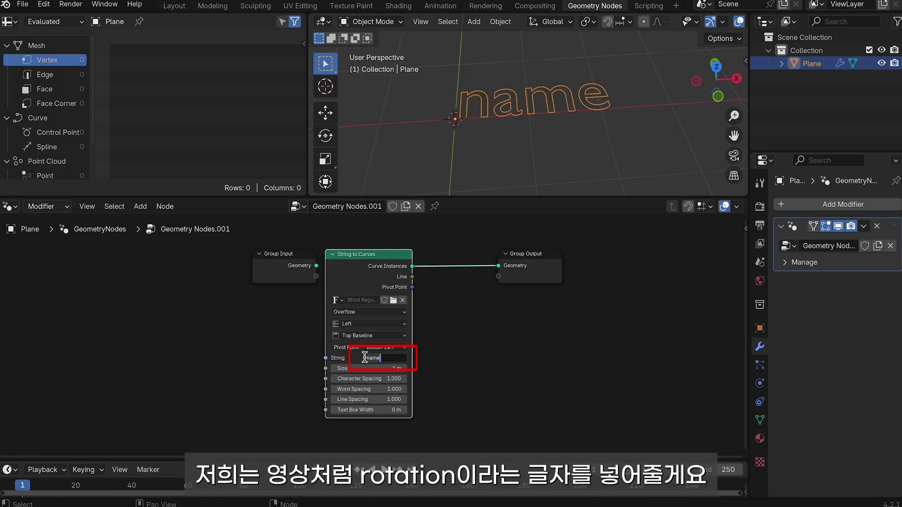
pyautogui.press('Return')
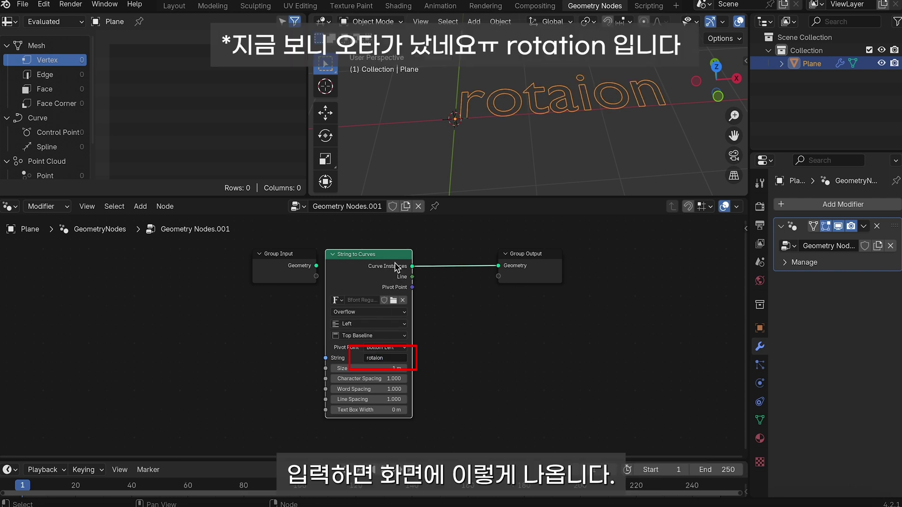
pyautogui.moveTo(399, 272); pyautogui.dragTo(431, 272)
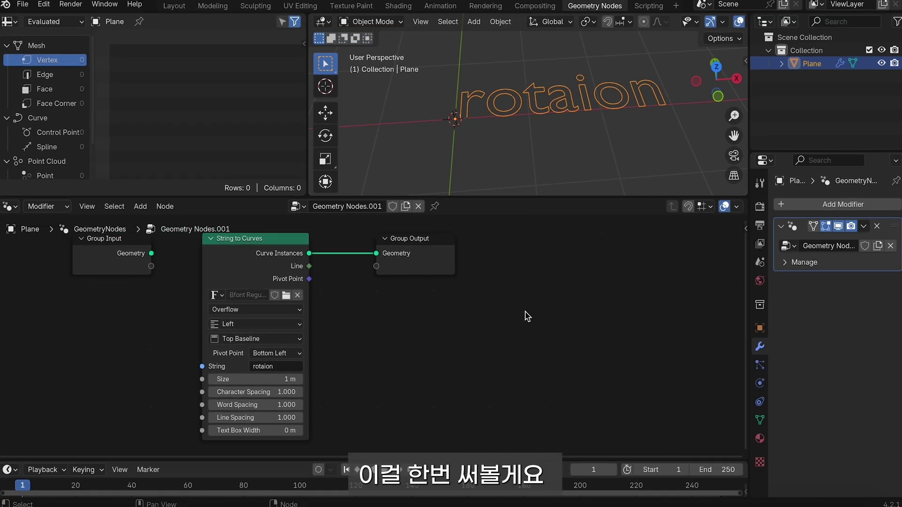
# - Insert a Fill Curve node between String to Curves and Group Output
pyautogui.hotkey('shift', 'a')
pyautogui.click(361, 243)
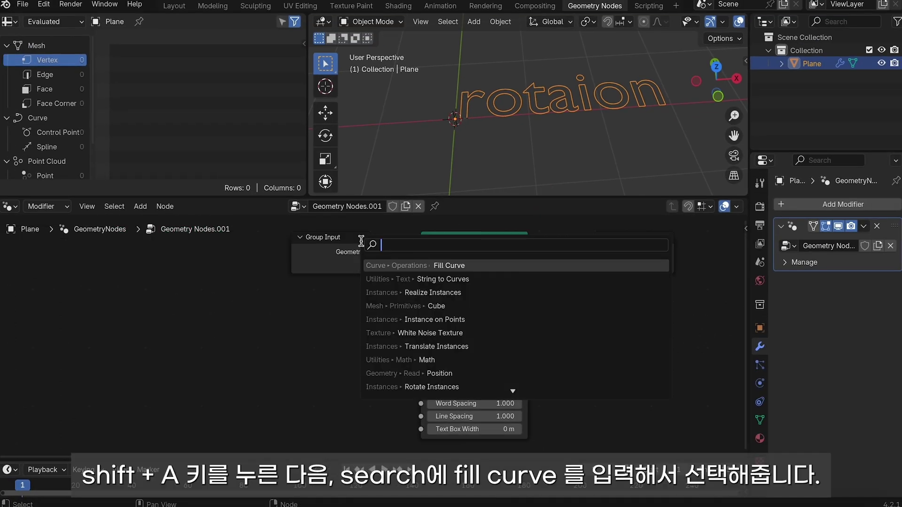
pyautogui.write('rfill')
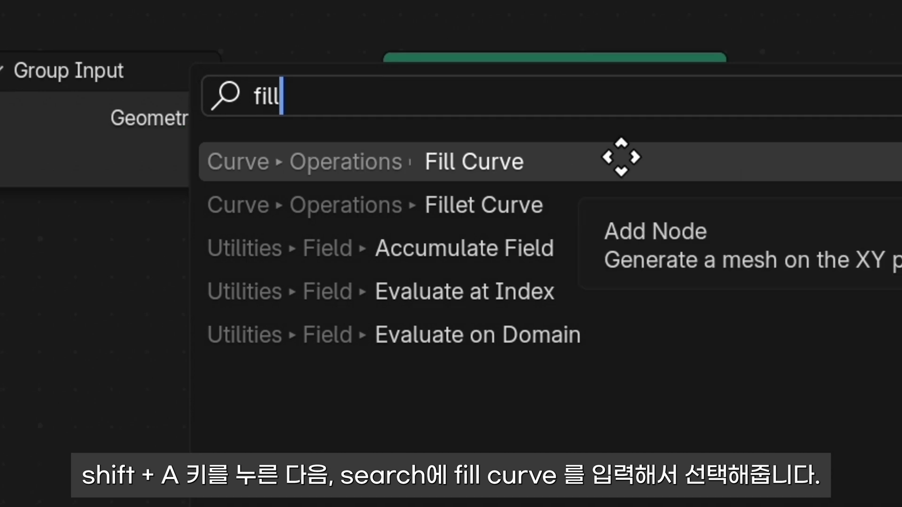
pyautogui.press('Return')
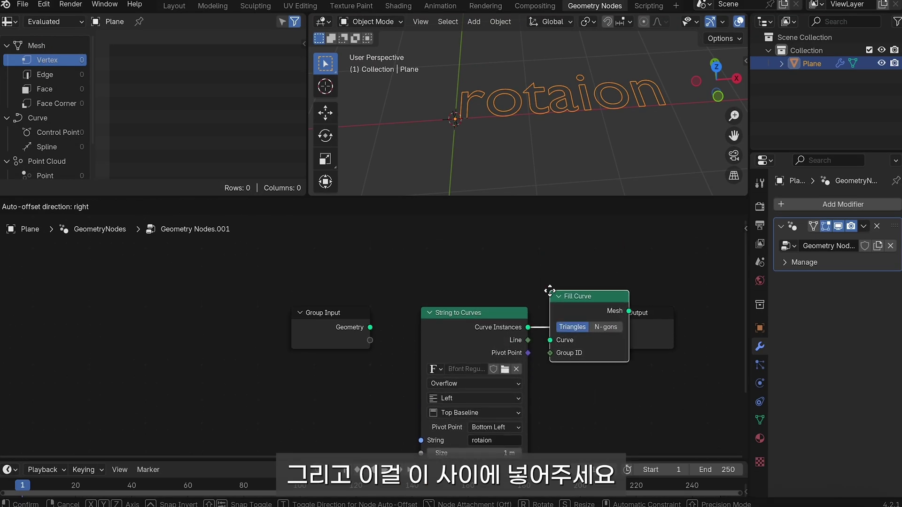
pyautogui.click(550, 291)
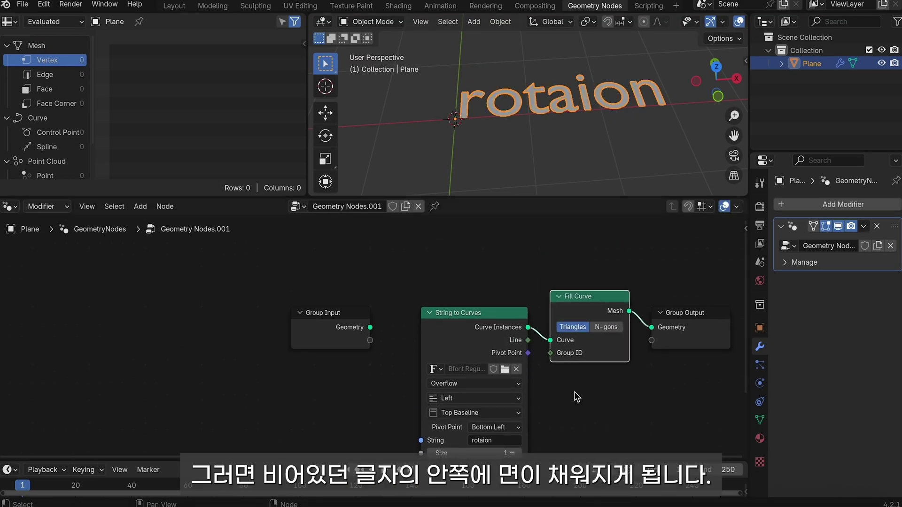
pyautogui.moveTo(577, 394); pyautogui.dragTo(527, 351, button='middle')
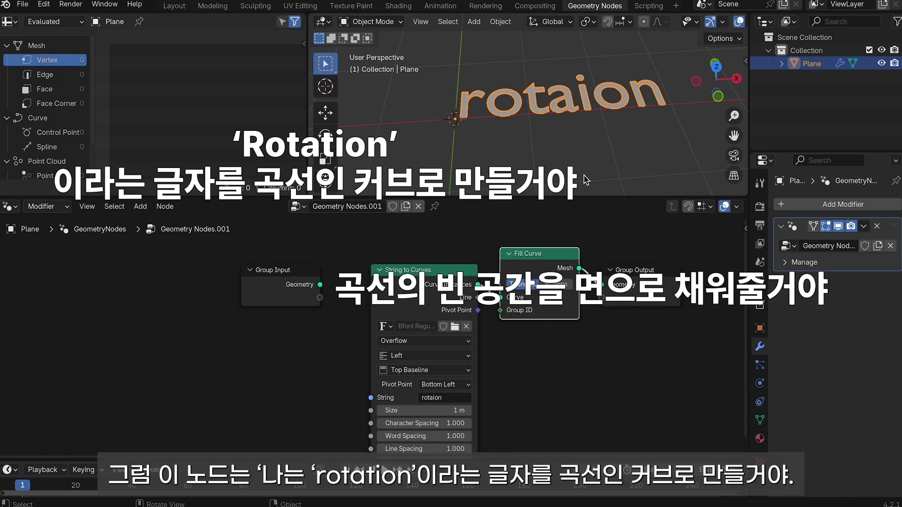
pyautogui.moveTo(492, 386); pyautogui.dragTo(465, 356, button='middle')
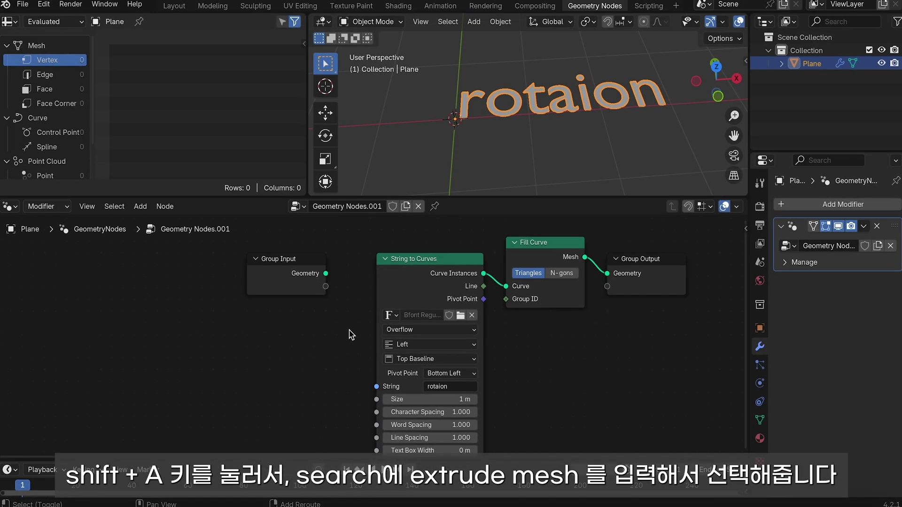
# - Insert an Extrude Mesh node between Fill Curve and Group Output
pyautogui.hotkey('shift', 'a')
pyautogui.write('ex')
pyautogui.write('tru')
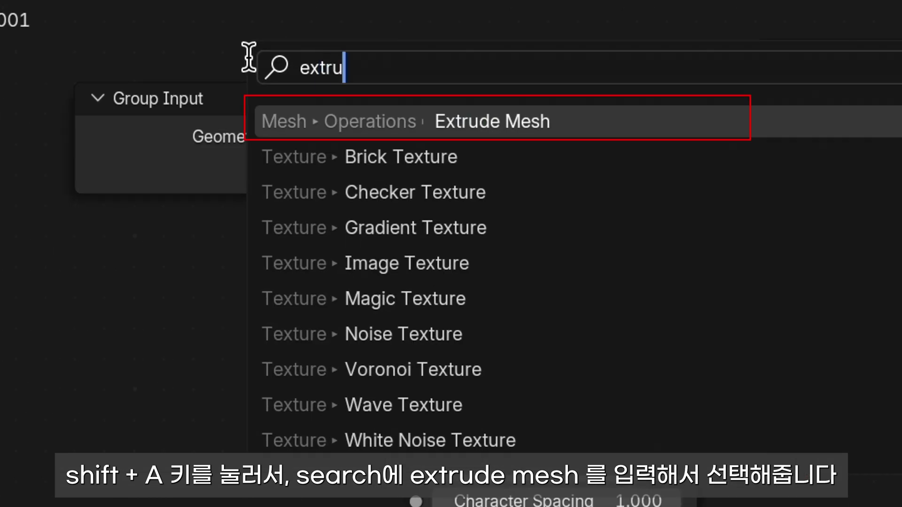
pyautogui.press('Return')
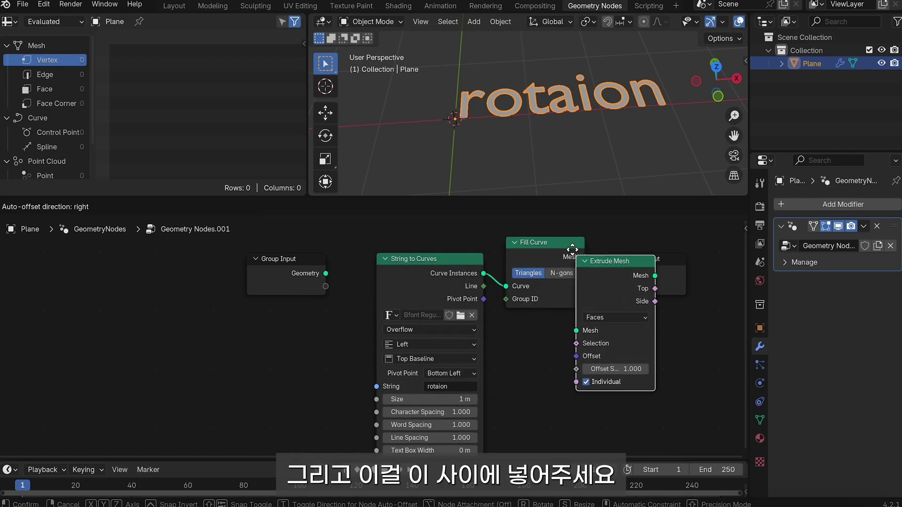
pyautogui.click(572, 250)
pyautogui.moveTo(601, 98); pyautogui.dragTo(602, 97, button='middle')
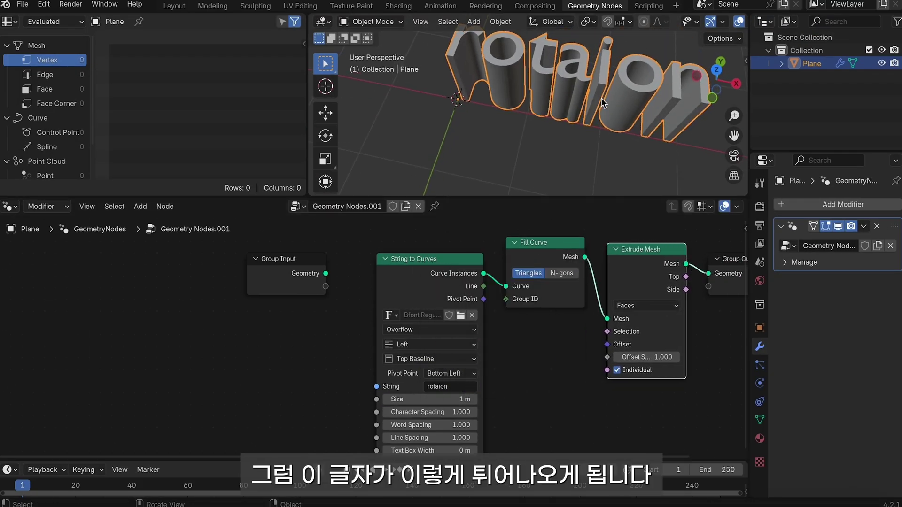
pyautogui.scroll(2, 602, 98)
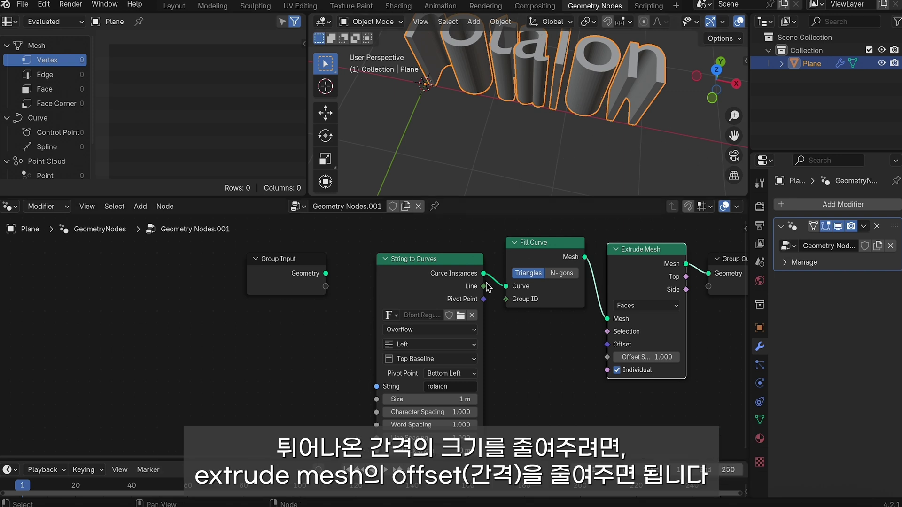
pyautogui.hscroll(3, 651, 352)
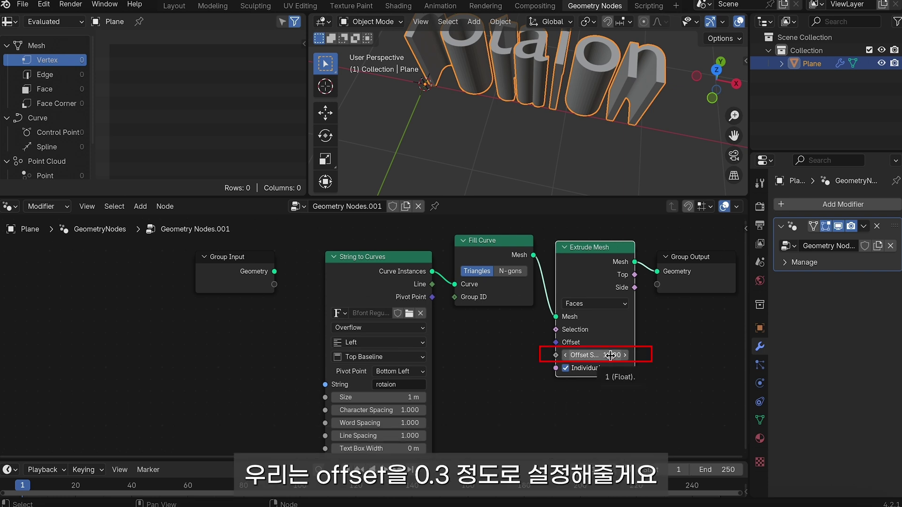
# - Set the Extrude Mesh offset scale to 0.3 and view the letters from the front
pyautogui.click(610, 353)
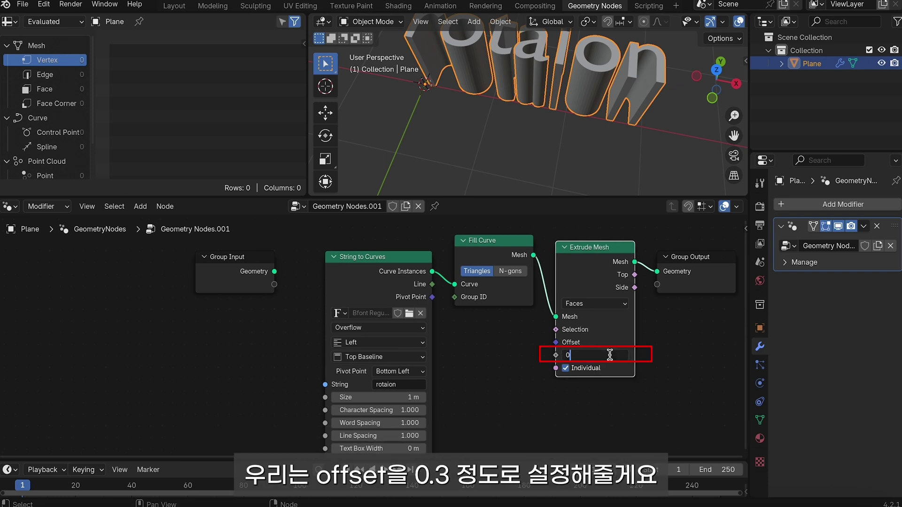
pyautogui.write('.3')
pyautogui.press('Return')
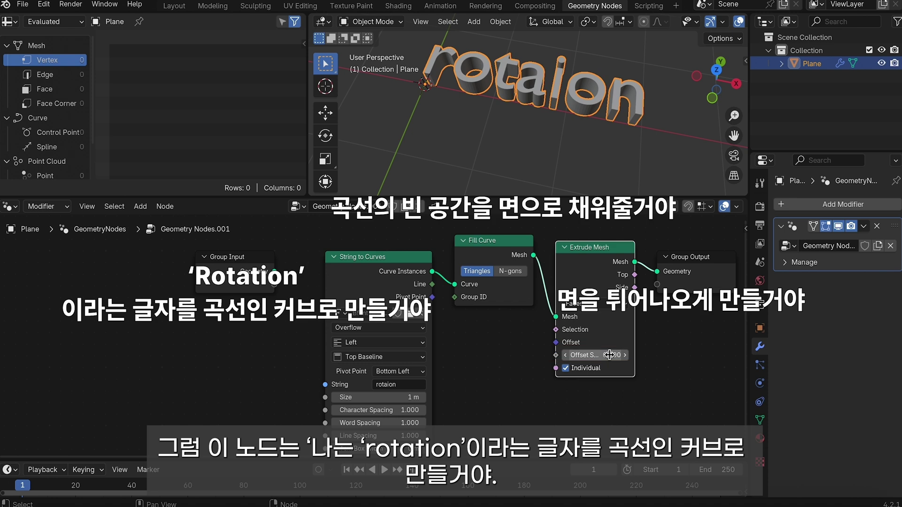
pyautogui.moveTo(534, 156); pyautogui.dragTo(542, 94, button='middle')
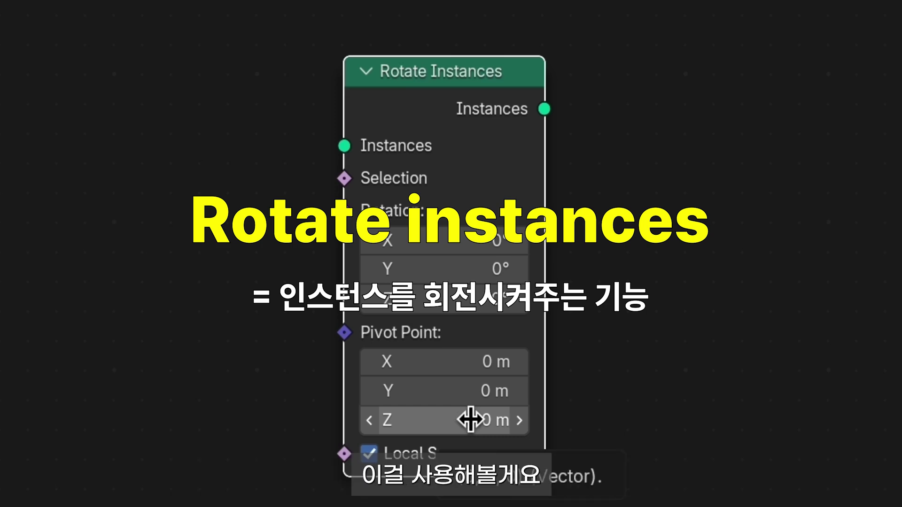
# - Insert a Rotate Instances node between Extrude Mesh and Group Output, then save
pyautogui.hotkey('shift', 'a')
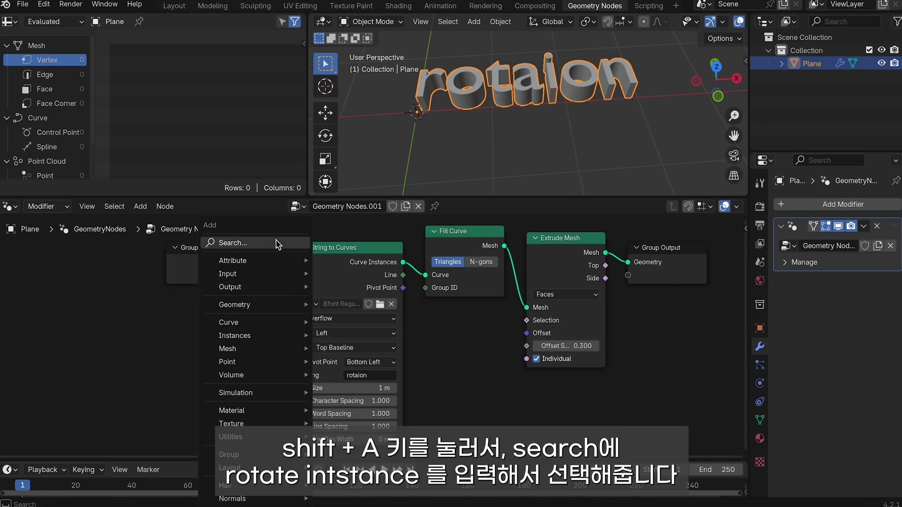
pyautogui.click(277, 244)
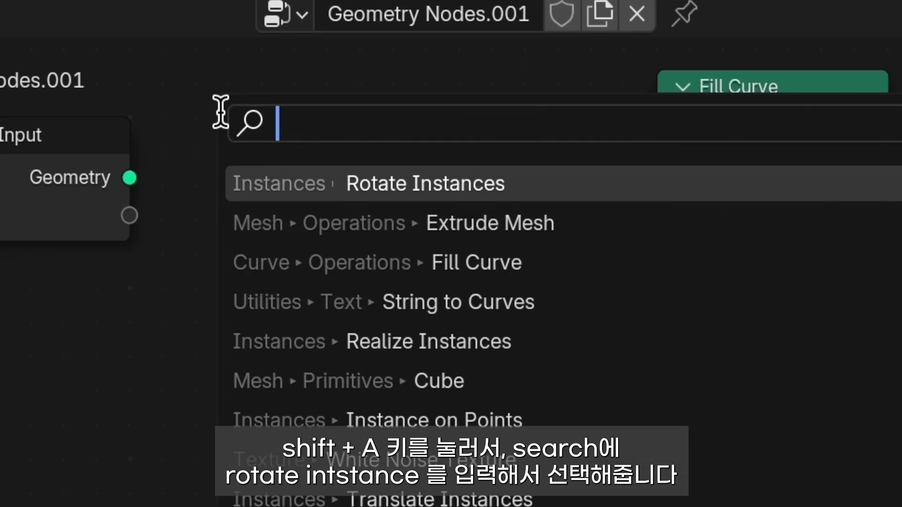
pyautogui.write('rotate instance')
pyautogui.click(635, 181)
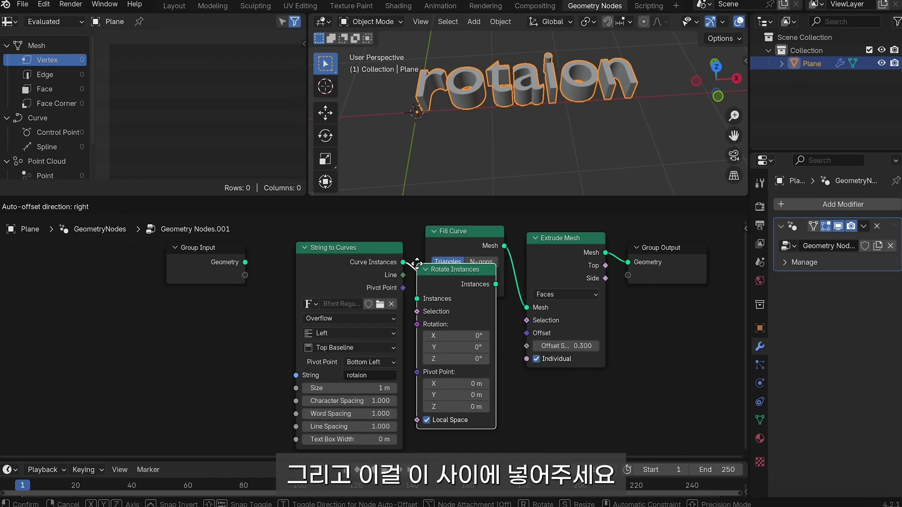
pyautogui.click(641, 250)
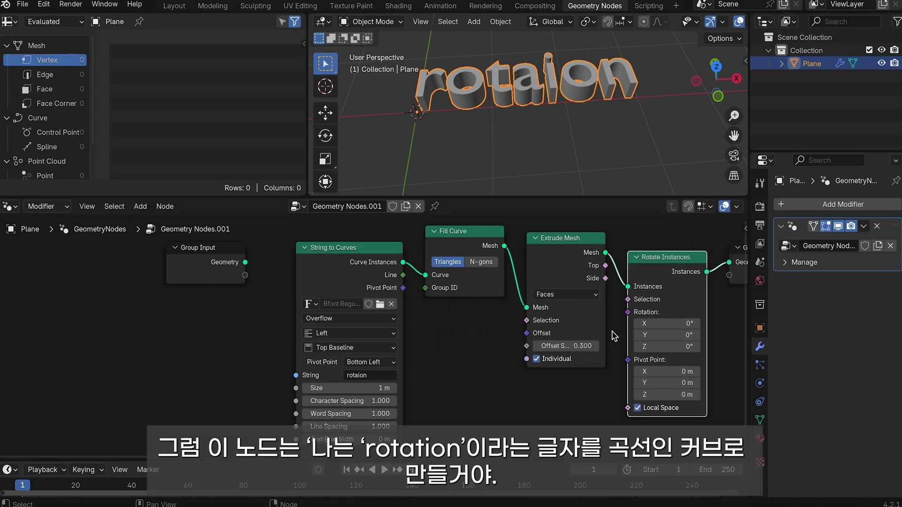
pyautogui.keyDown('ctrl'); pyautogui.hscroll(3, 612, 332); pyautogui.keyUp('ctrl')
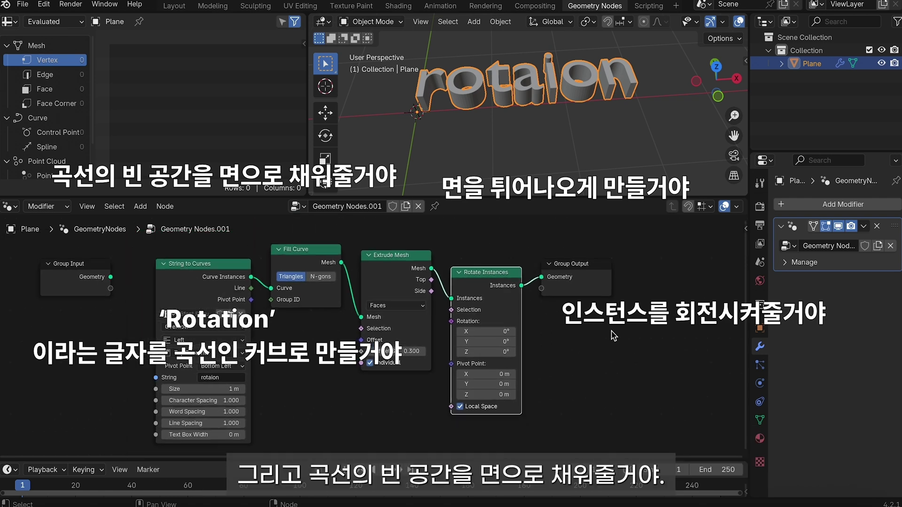
pyautogui.scroll(-2, 613, 336)
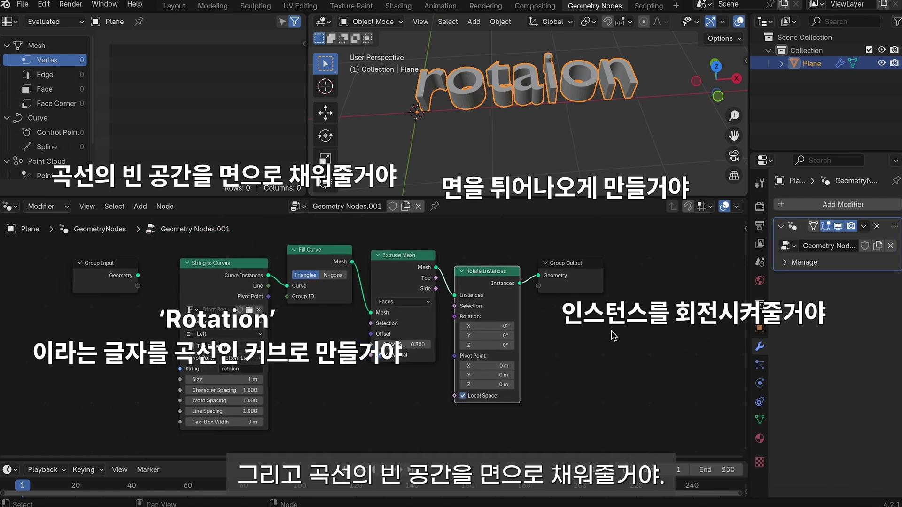
pyautogui.hotkey('ctrl', 's')
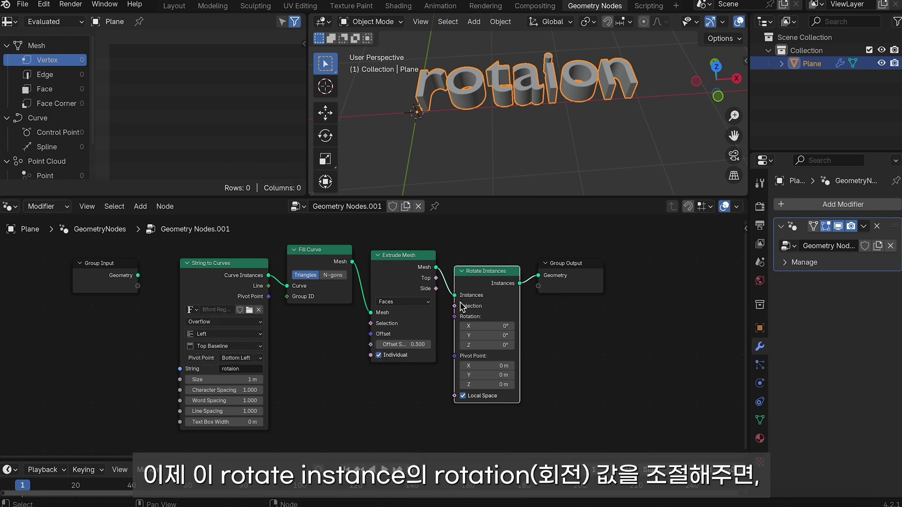
# - Try Y and X rotations on Rotate Instances, returning both to 0°
pyautogui.moveTo(467, 335)
pyautogui.mouseDown()
pyautogui.moveTo(499, 336)
pyautogui.moveTo(467, 332)
pyautogui.mouseUp()
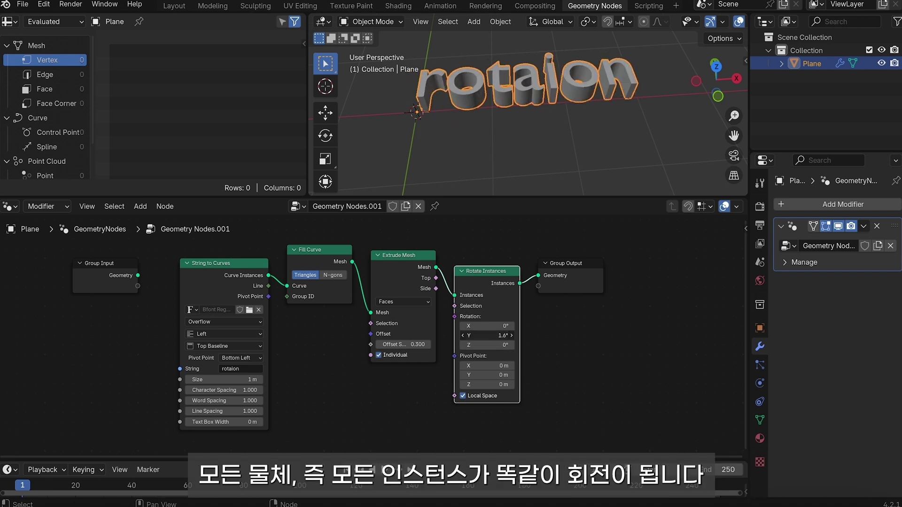
pyautogui.click(466, 332)
pyautogui.write('0')
pyautogui.press('Return')
pyautogui.moveTo(467, 325); pyautogui.dragTo(423, 326)
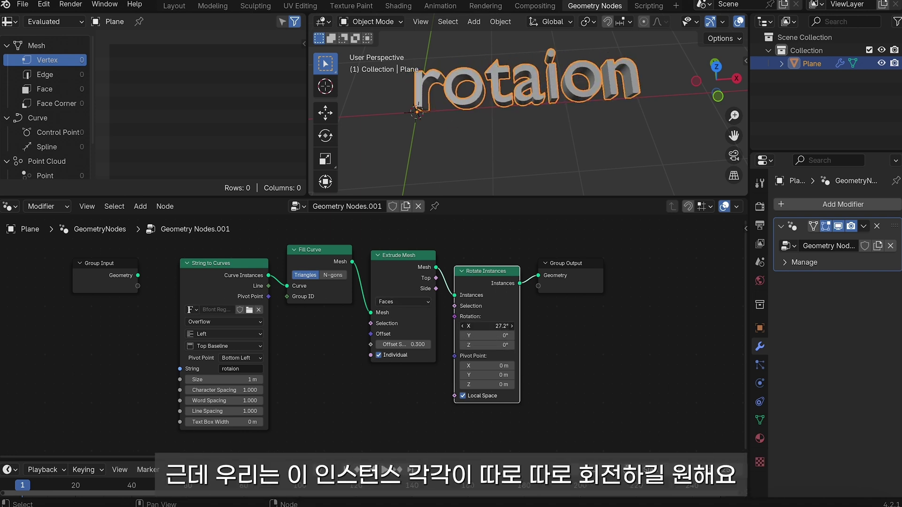
pyautogui.moveTo(486, 325); pyautogui.dragTo(478, 357)
# - Add a Position node to the graph via the 'pos' search
pyautogui.hotkey('shift', 'a')
pyautogui.write('pos')
pyautogui.press('Return')
pyautogui.click(459, 222)
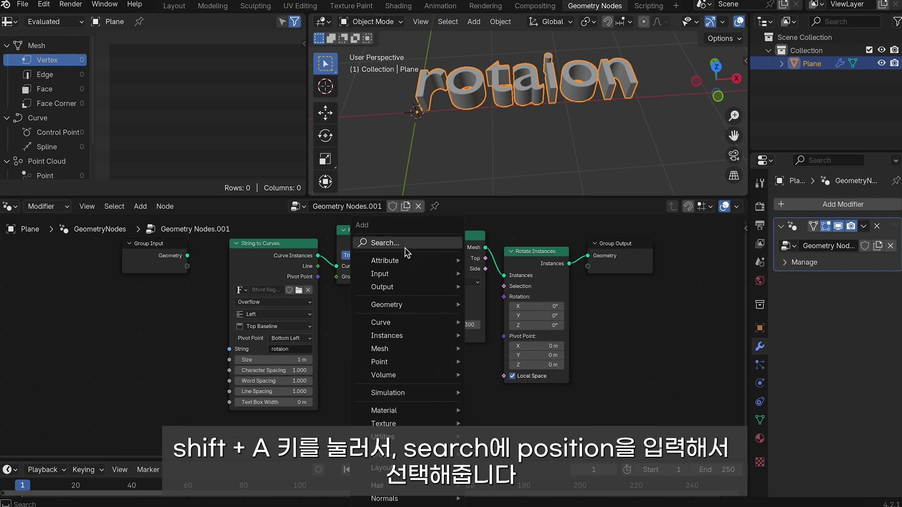
# - Add a Position node and wire it into the Rotate Instances Rotation socket
pyautogui.click(405, 254)
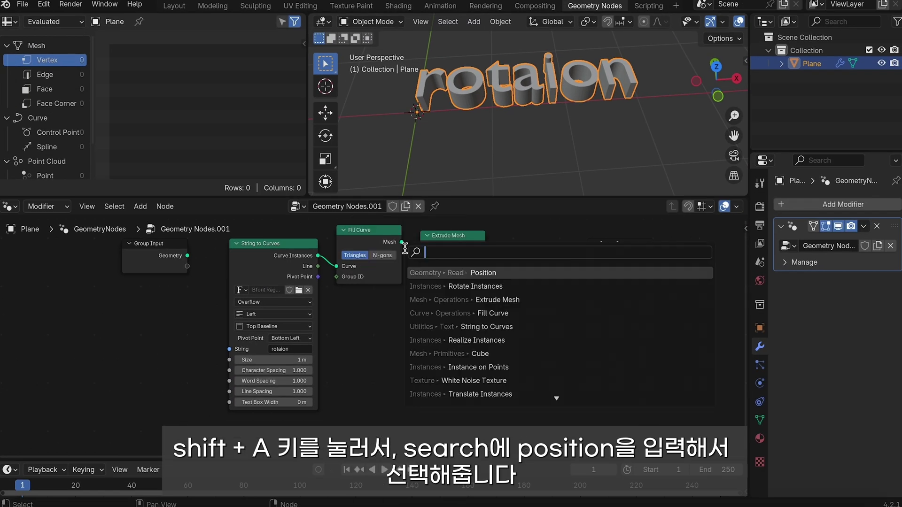
pyautogui.write('position')
pyautogui.press('Return')
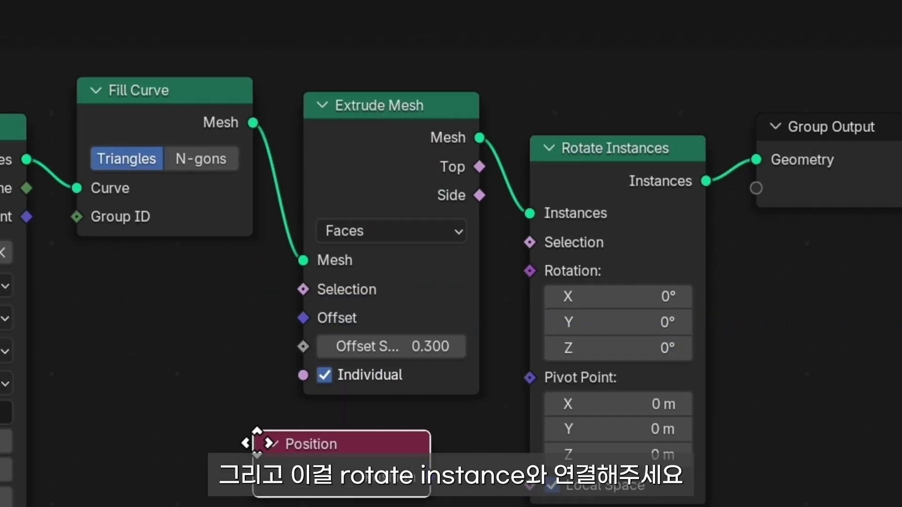
pyautogui.click(405, 366)
pyautogui.moveTo(469, 378); pyautogui.dragTo(504, 297)
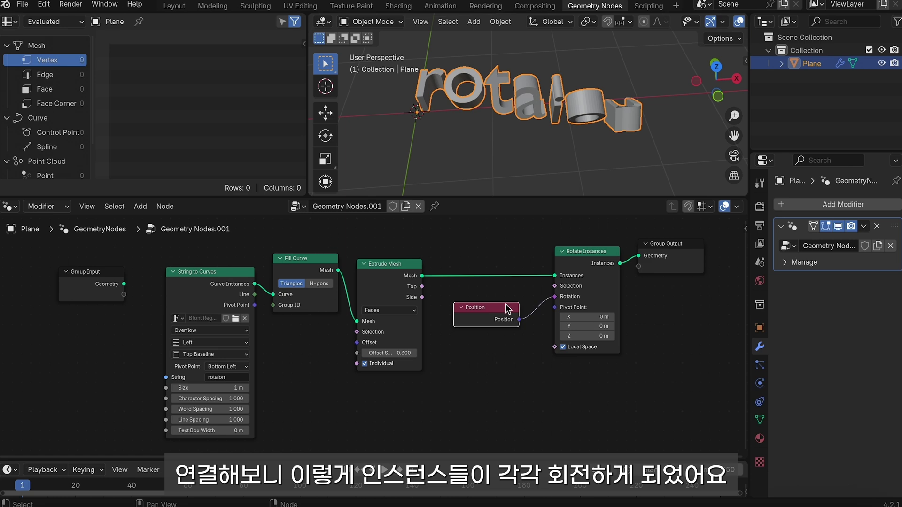
# - Add a Translate Instances node between Extrude Mesh and Rotate Instances
pyautogui.hscroll(4, 465, 301)
pyautogui.hscroll(4, 529, 328)
pyautogui.hscroll(4, 529, 327)
pyautogui.hotkey('shift', 'a')
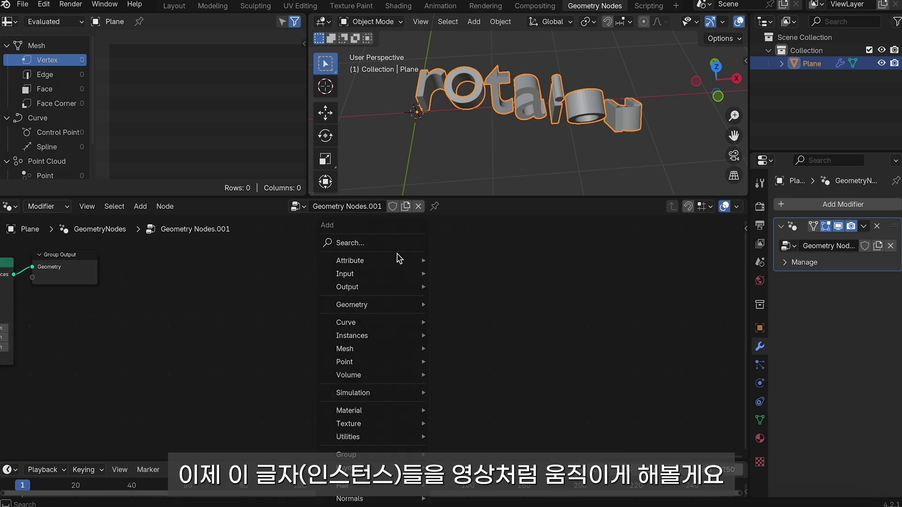
pyautogui.write('transl')
pyautogui.press('Return')
pyautogui.click(389, 264)
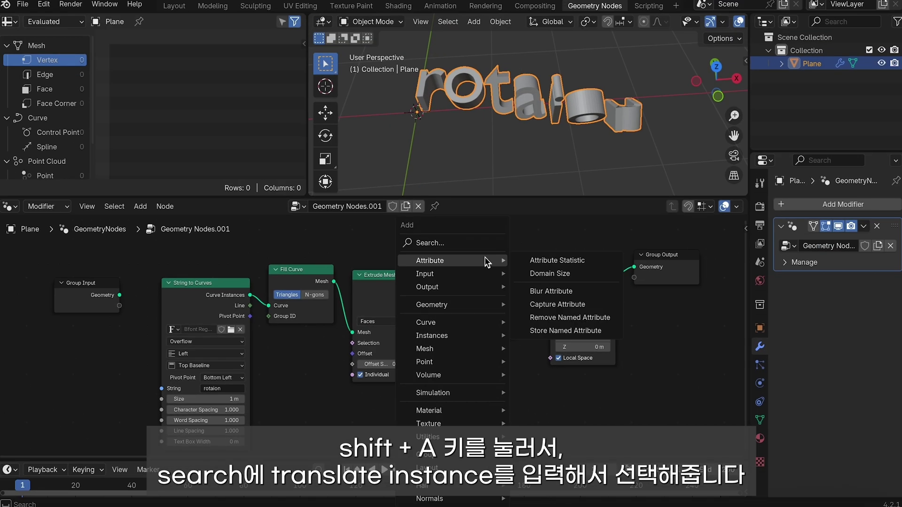
pyautogui.write('trans')
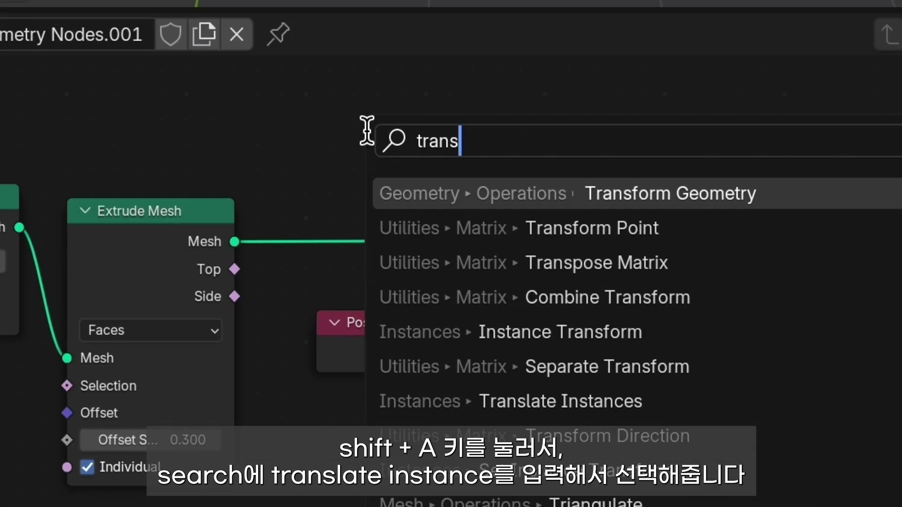
pyautogui.write('late')
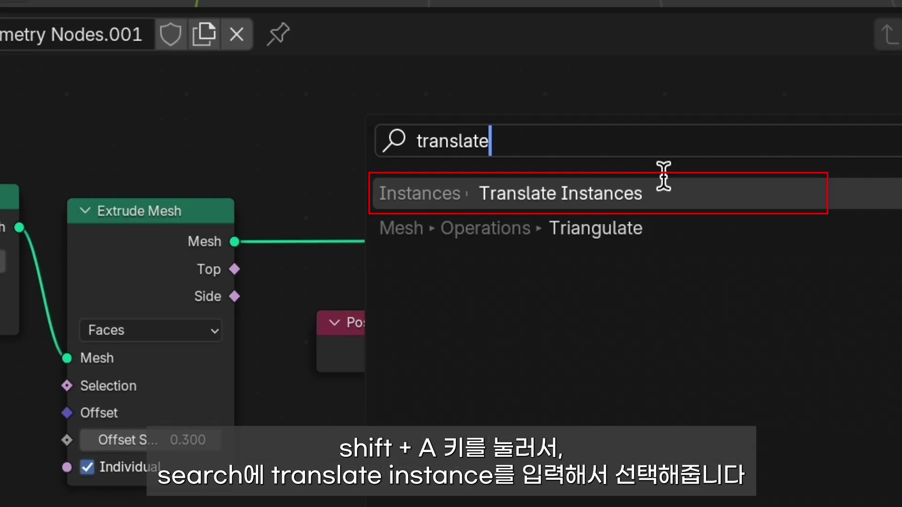
pyautogui.press('Return')
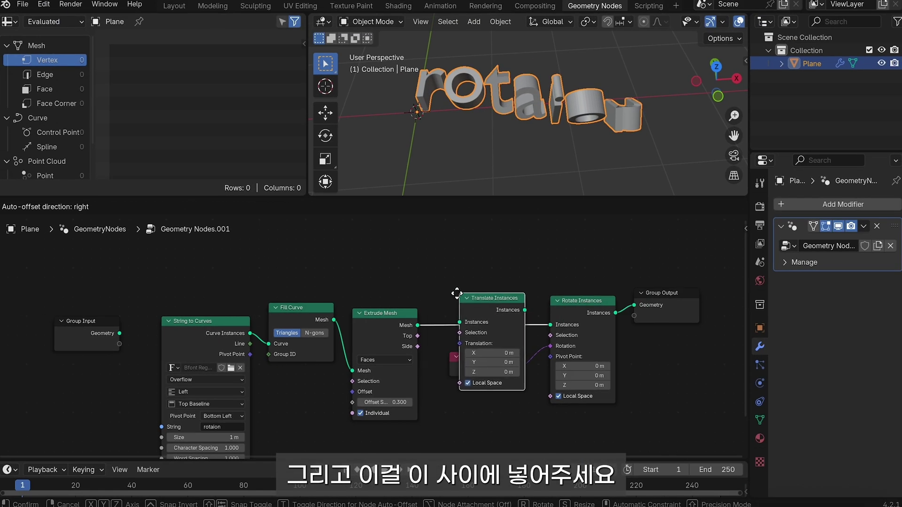
pyautogui.click(459, 292)
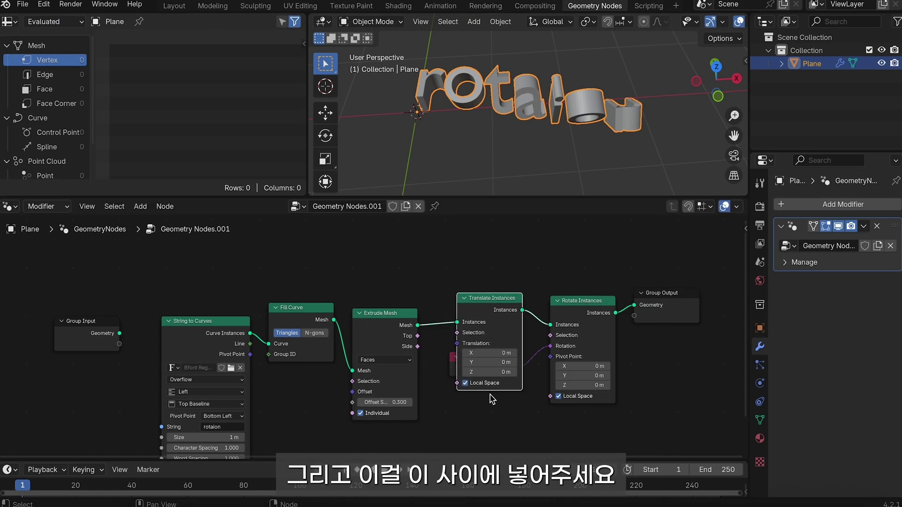
# - Move the Position node below and set the X translation to 0.4 m
pyautogui.click(455, 360)
pyautogui.moveTo(455, 362); pyautogui.dragTo(469, 420)
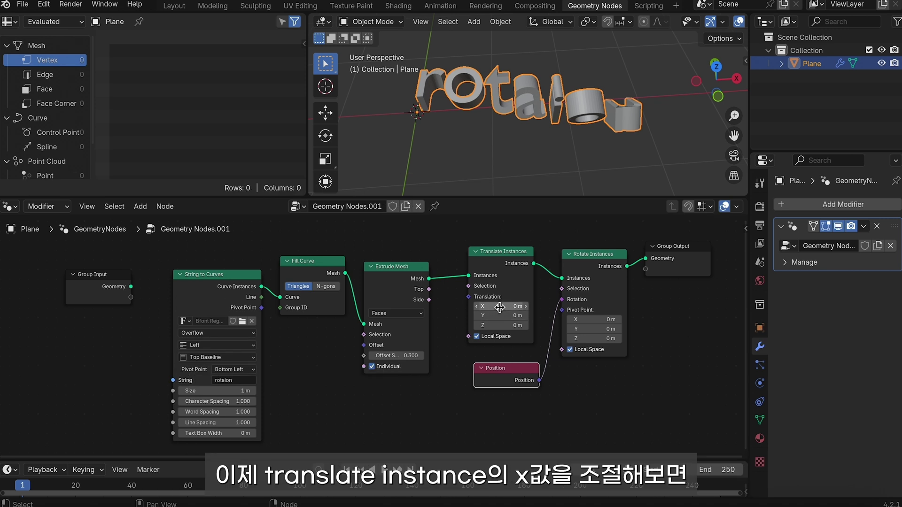
pyautogui.moveTo(499, 308); pyautogui.dragTo(514, 309)
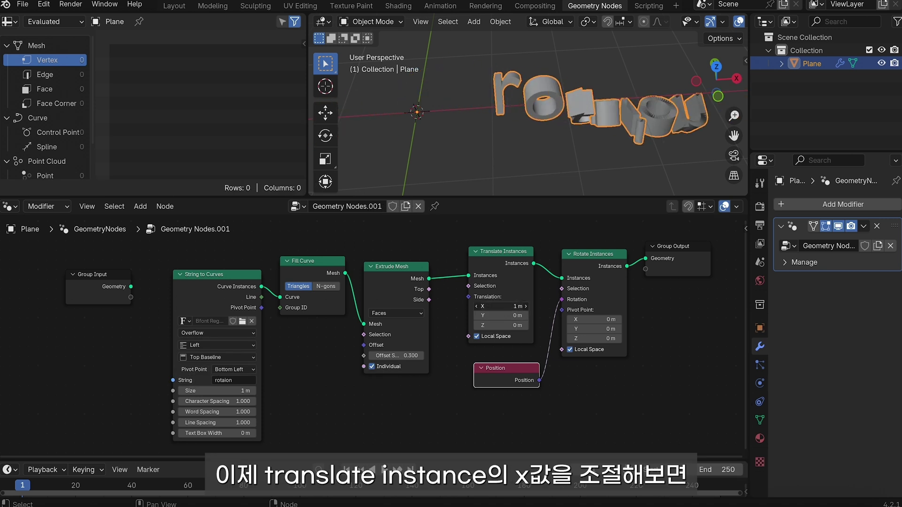
pyautogui.moveTo(515, 308); pyautogui.dragTo(502, 309)
# - Add a Set Material node to the node graph
pyautogui.scroll(-4, 532, 187)
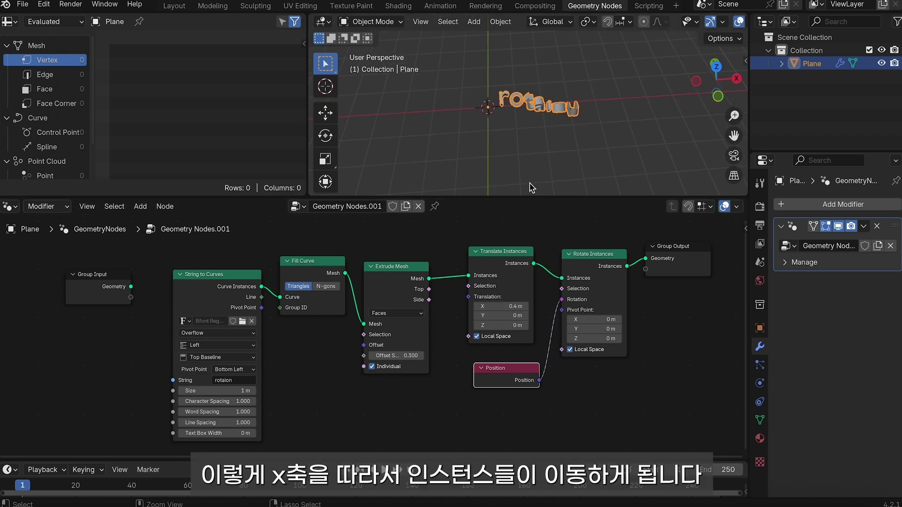
pyautogui.write('set')
pyautogui.press('Return')
pyautogui.click(425, 259)
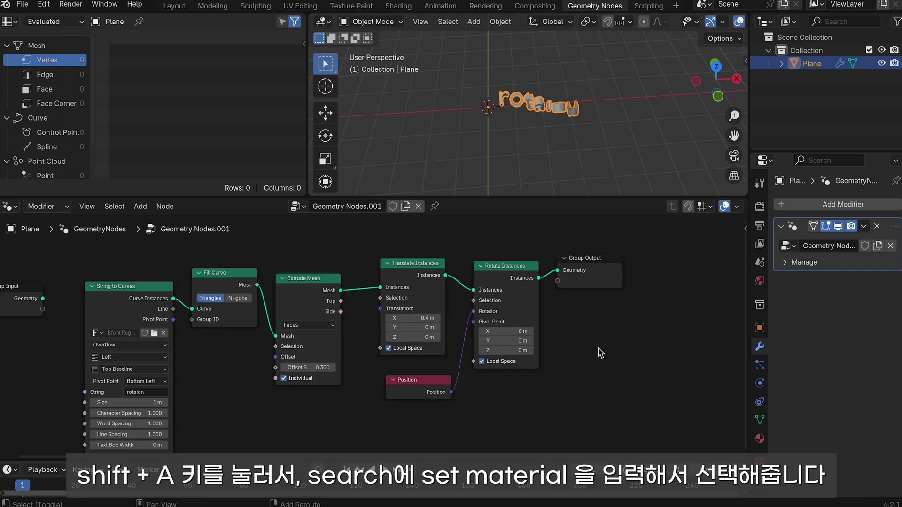
# - Insert a Set Material node just before the Group Output
pyautogui.hotkey('shift', 'a')
pyautogui.click(565, 242)
pyautogui.write('set')
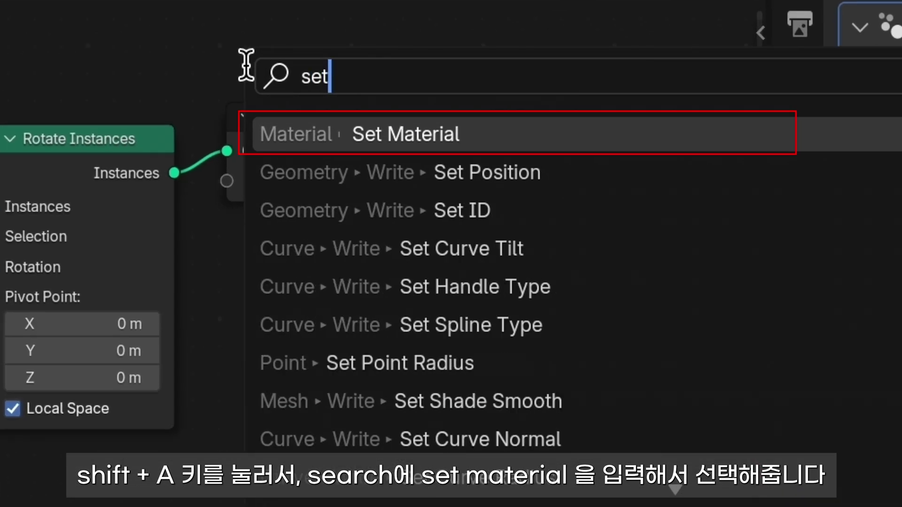
pyautogui.write(' ma')
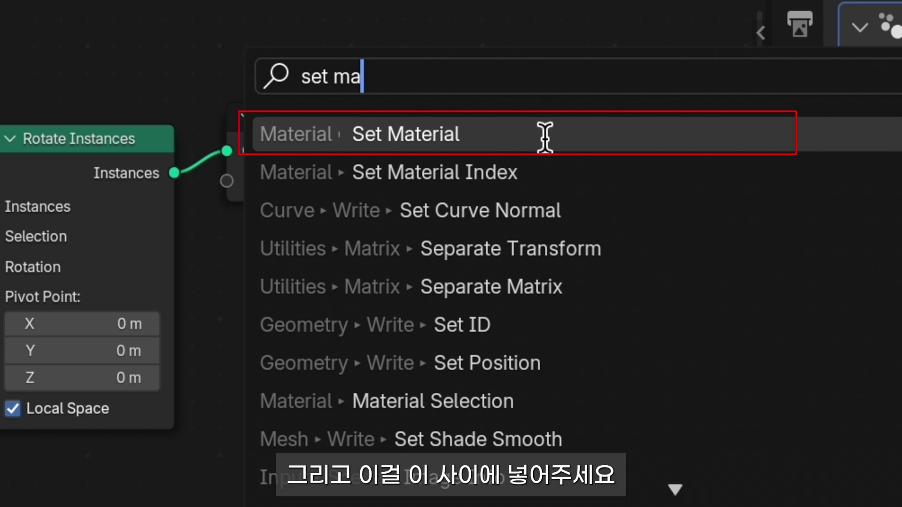
pyautogui.click(540, 125)
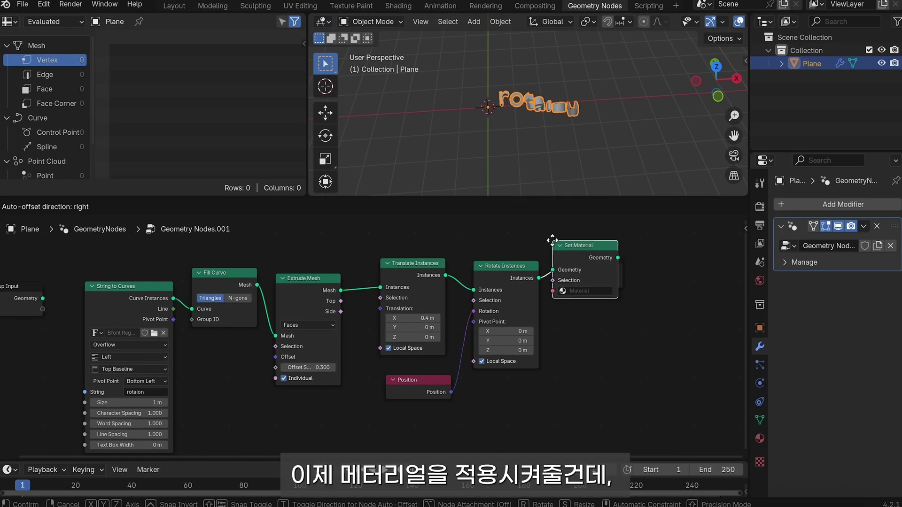
pyautogui.click(554, 250)
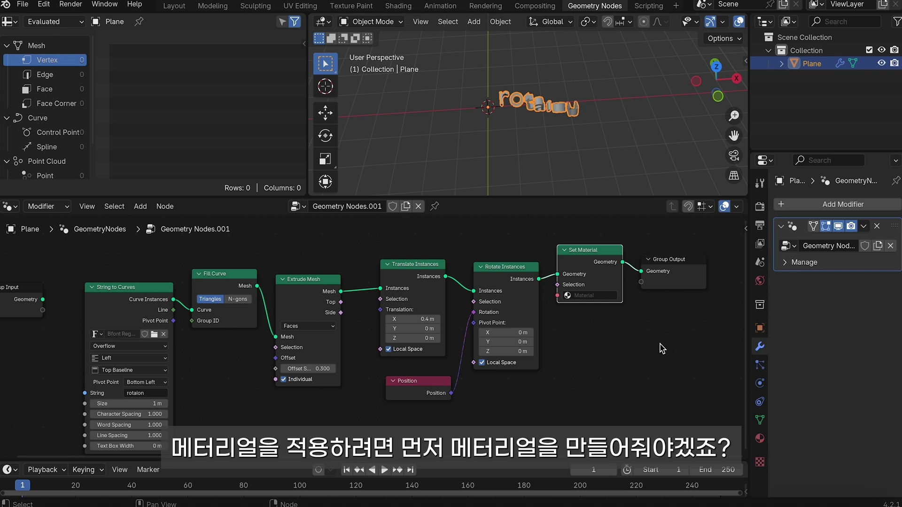
# - Create a new material for the object with a red base colour
pyautogui.click(759, 439)
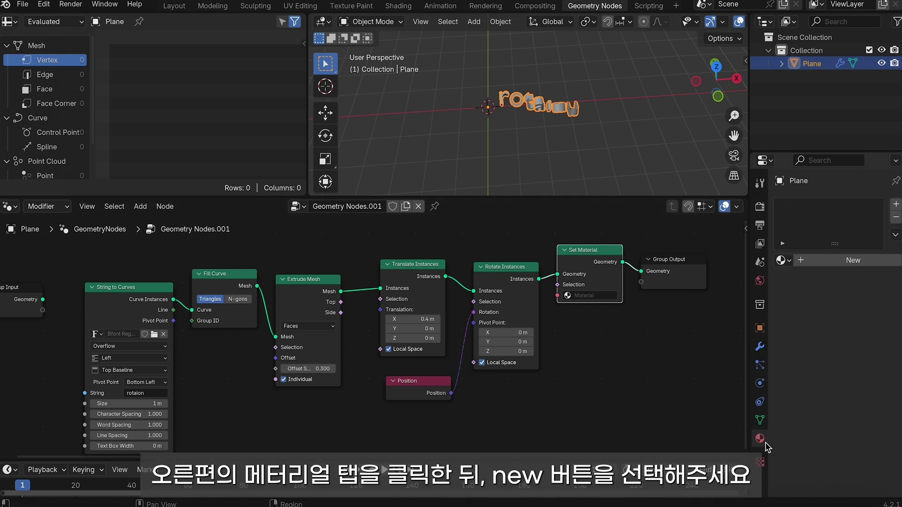
pyautogui.click(838, 261)
pyautogui.click(860, 343)
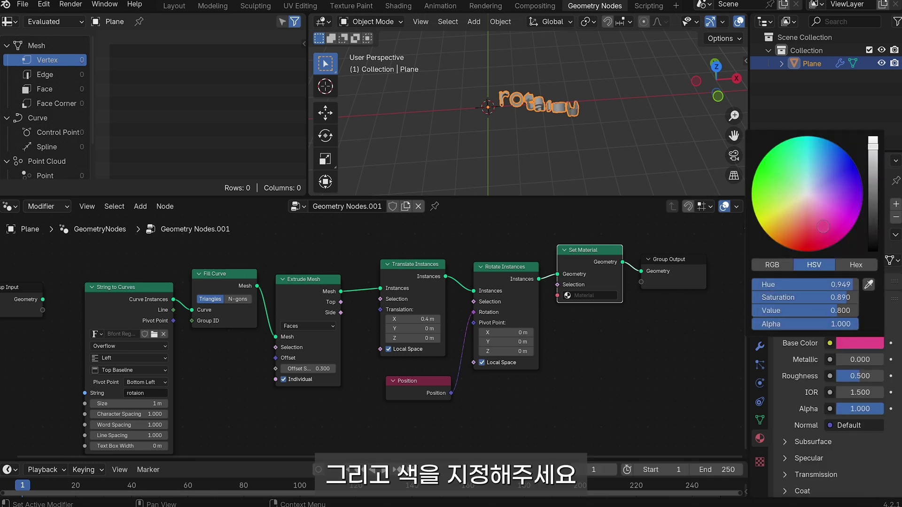
# - Assign Material.001 in Set Material and switch the viewport to Rendered shading
pyautogui.click(578, 296)
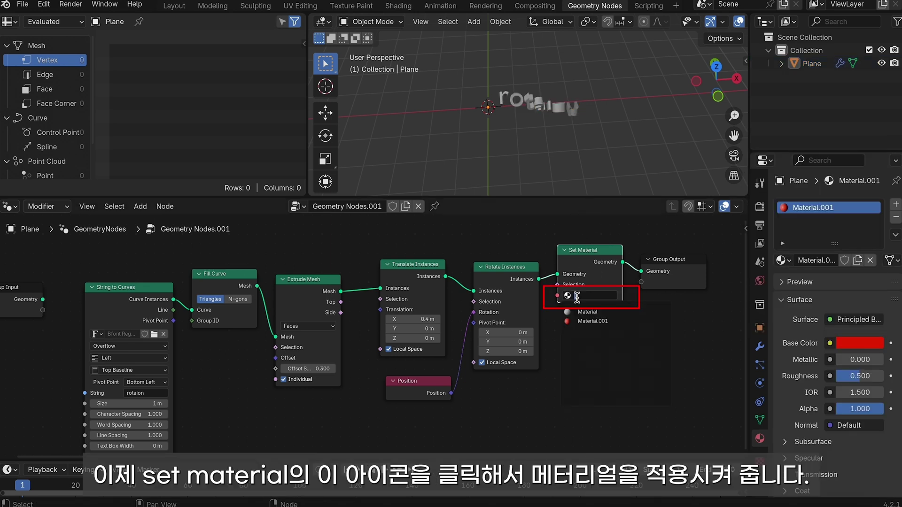
pyautogui.click(593, 321)
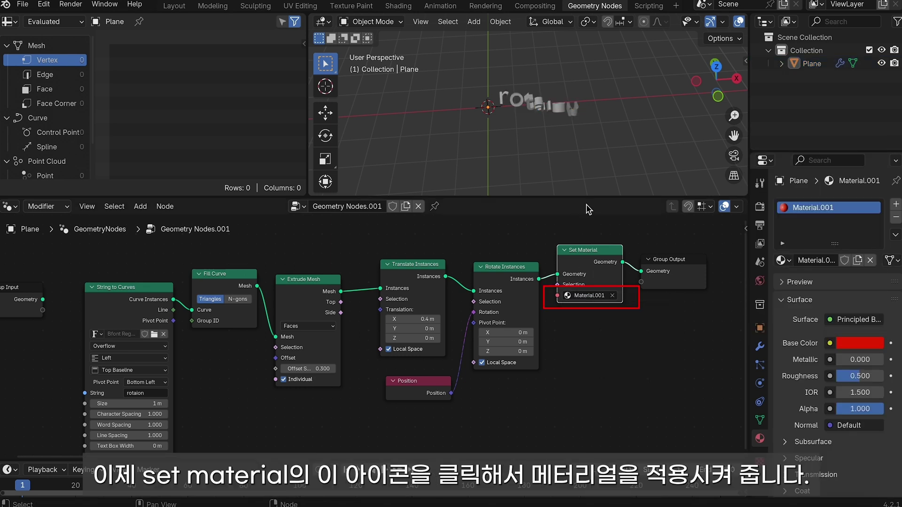
pyautogui.press('z')
pyautogui.click(573, 87)
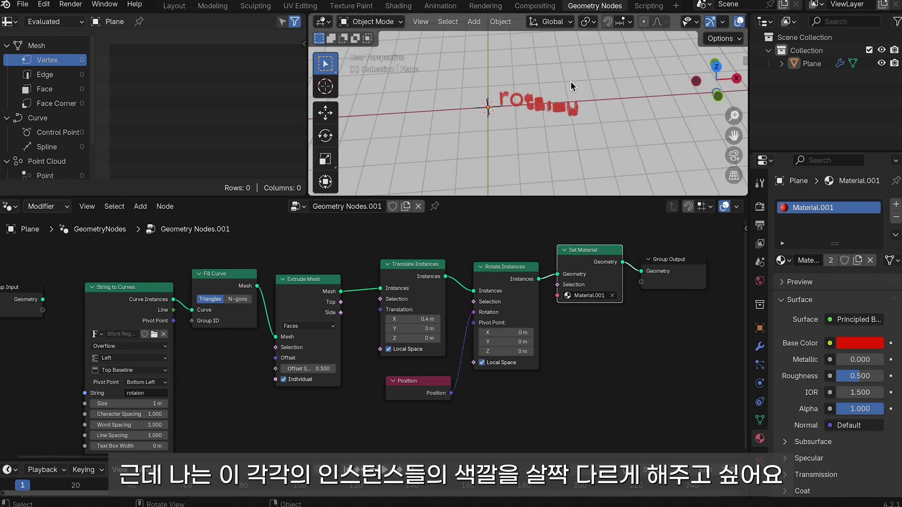
# - Save the blend file and select the Plane object
pyautogui.hotkey('ctrl', 's')
pyautogui.scroll(5, 536, 125)
pyautogui.scroll(5, 536, 126)
pyautogui.scroll(-5, 537, 125)
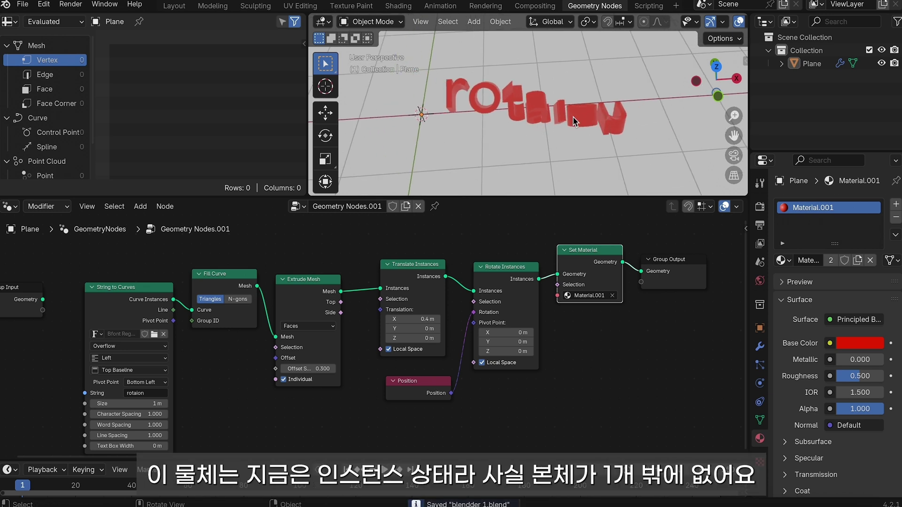
pyautogui.click(560, 125)
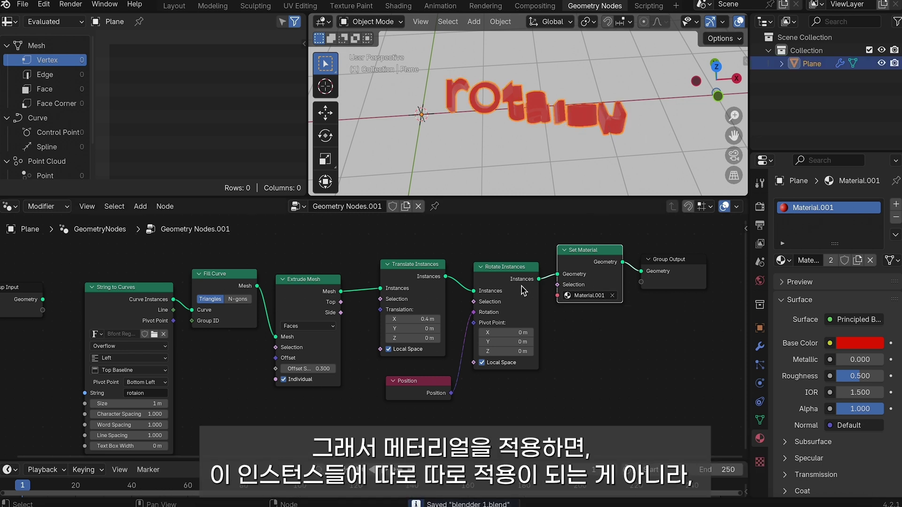
pyautogui.hscroll(10, 567, 305)
pyautogui.hscroll(1, 567, 304)
# - Add a Realize Instances node and change the material colour from red to blue
pyautogui.hotkey('shift', 'a')
pyautogui.write('real')
pyautogui.press('Return')
pyautogui.click(451, 306)
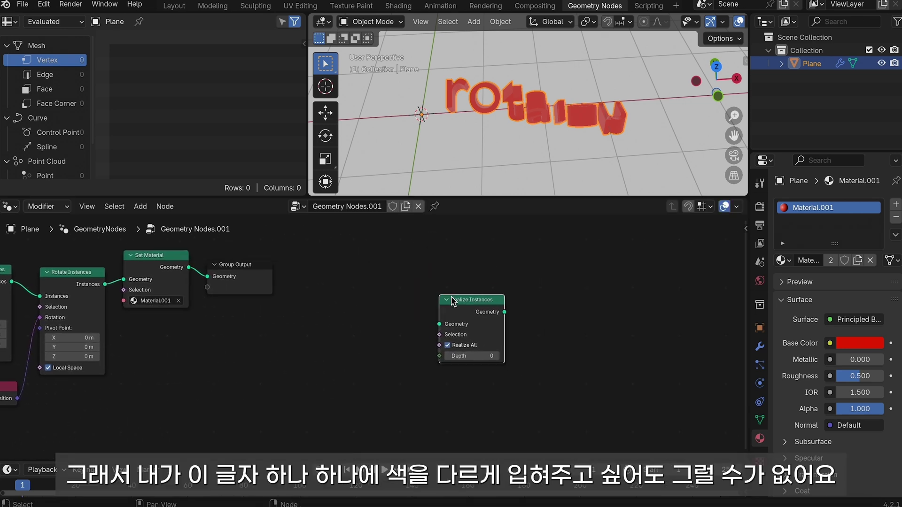
pyautogui.moveTo(451, 306); pyautogui.dragTo(397, 279, button='middle')
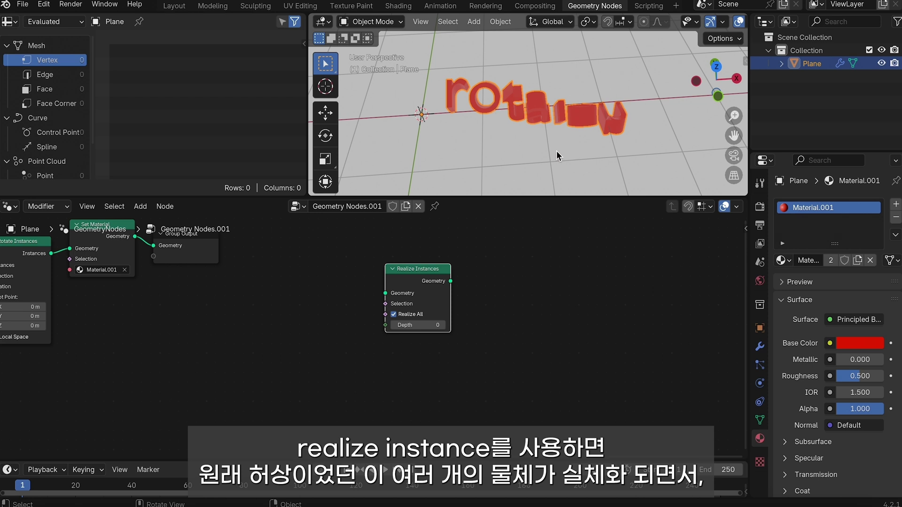
pyautogui.click(853, 343)
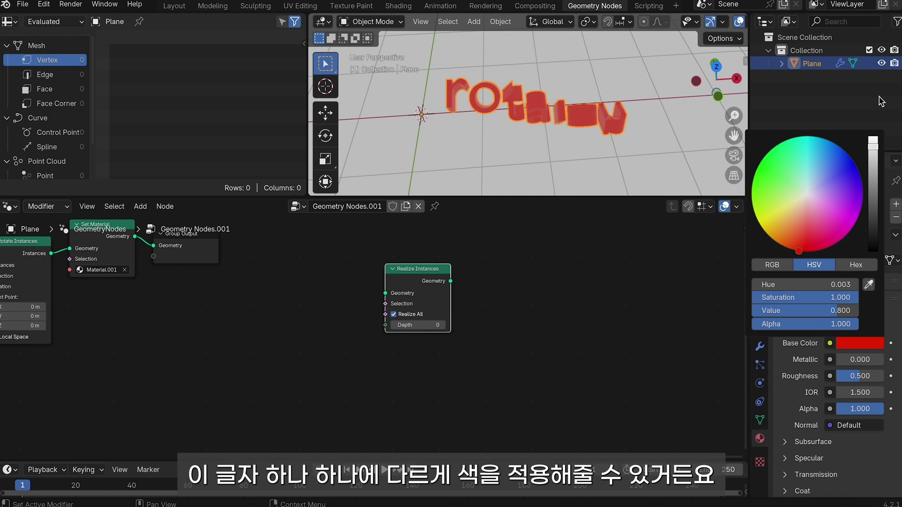
pyautogui.click(840, 171)
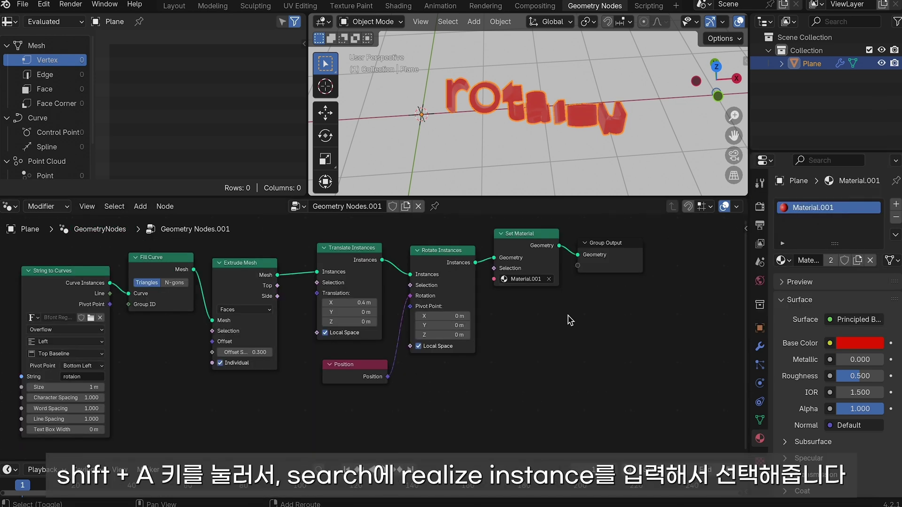
# - Drop a Realize Instances node onto the Set Material to Group Output link
pyautogui.hotkey('shift', 'a')
pyautogui.click(530, 244)
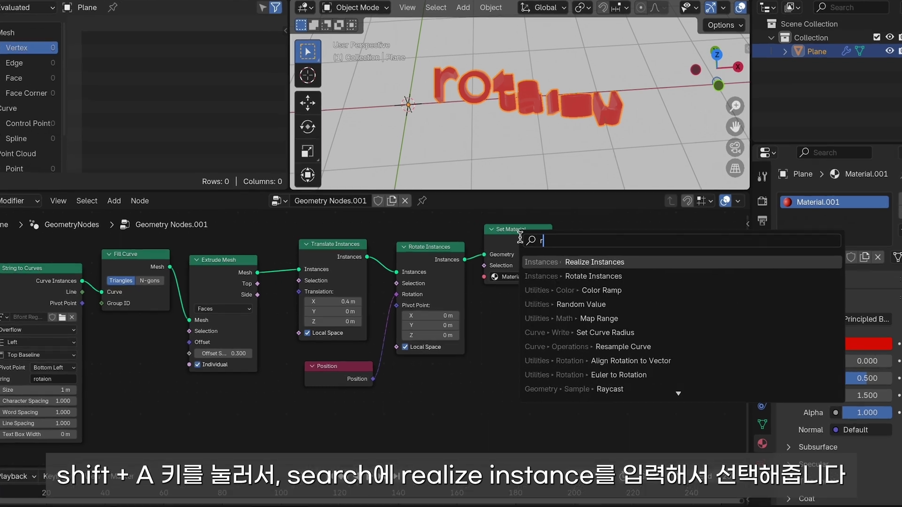
pyautogui.write('reali')
pyautogui.press('Return')
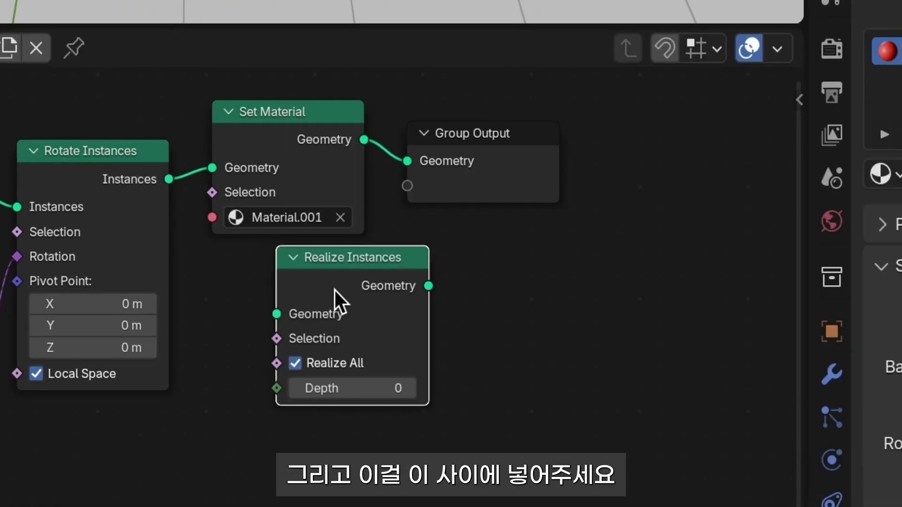
pyautogui.moveTo(308, 271); pyautogui.dragTo(378, 173)
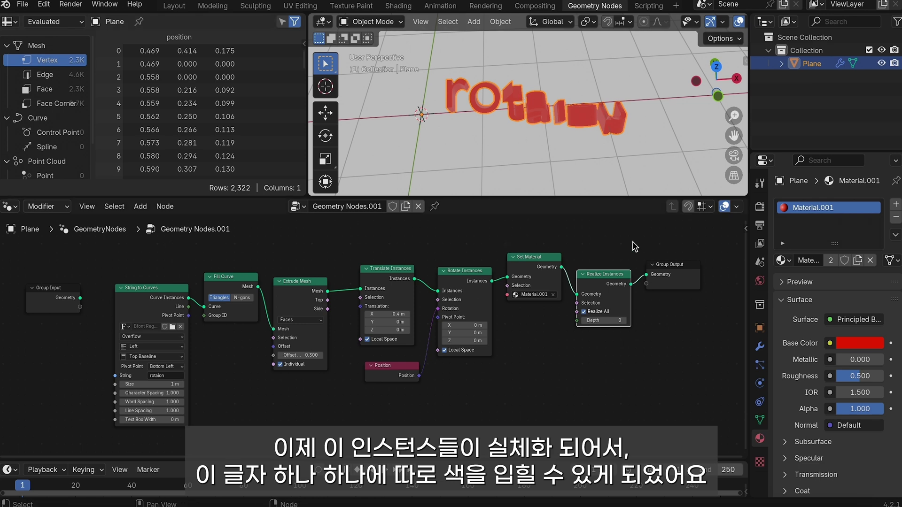
pyautogui.click(870, 335)
pyautogui.moveTo(808, 248)
pyautogui.mouseDown()
pyautogui.moveTo(791, 139)
pyautogui.moveTo(815, 184)
pyautogui.mouseUp()
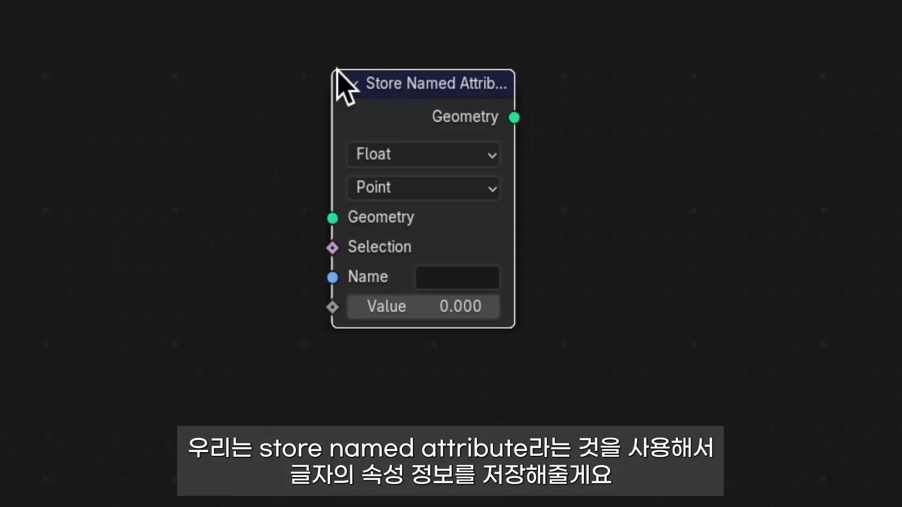
# - Add a Store Named Attribute node between Realize Instances and Group Output
pyautogui.click(408, 173)
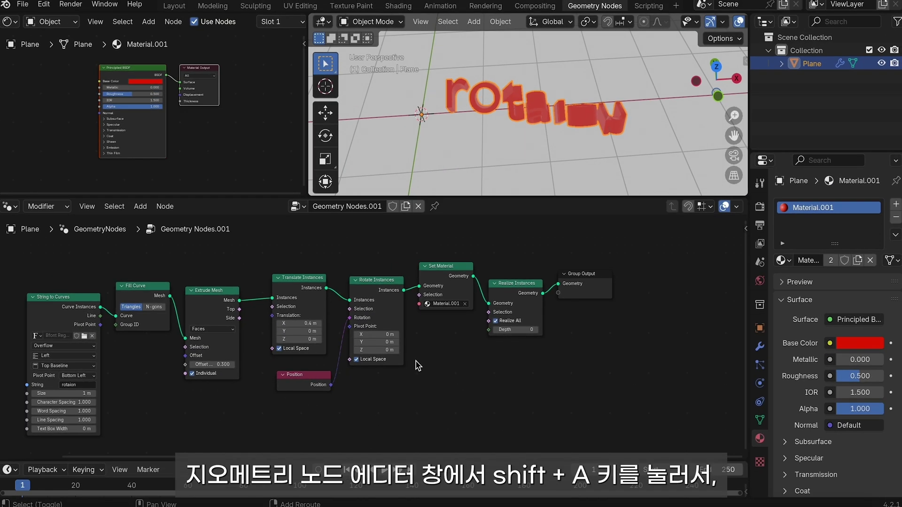
pyautogui.hotkey('shift', 'a')
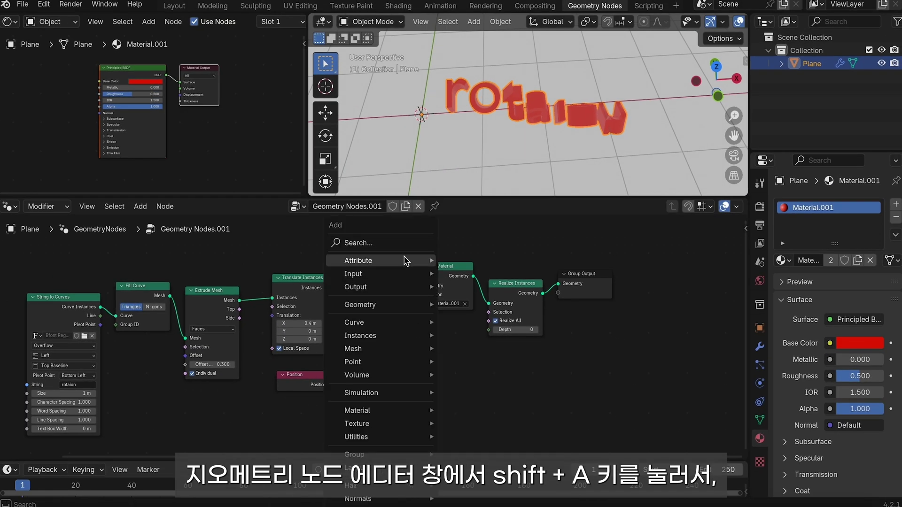
pyautogui.click(390, 244)
pyautogui.write('store')
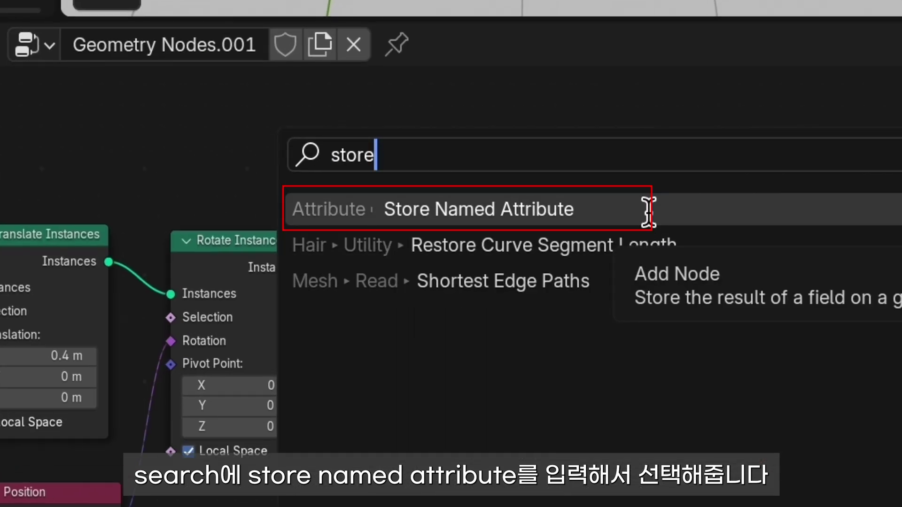
pyautogui.click(649, 211)
pyautogui.click(606, 356)
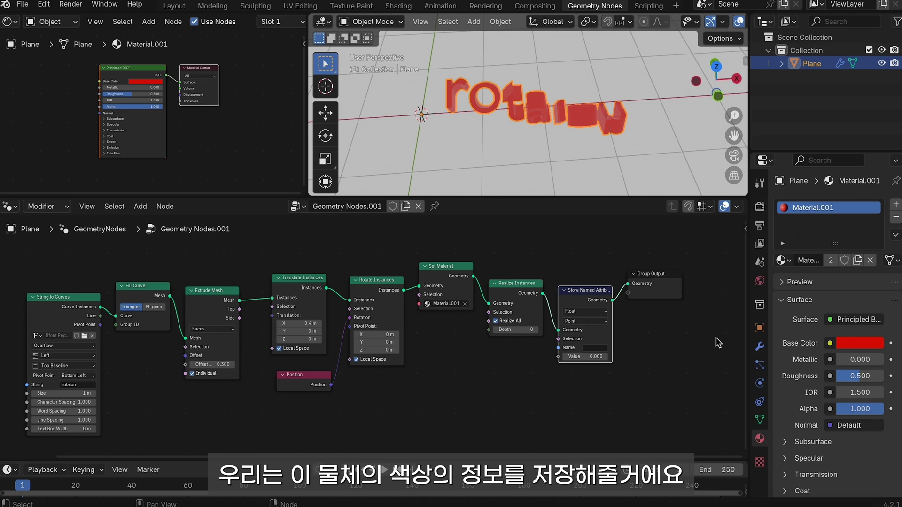
# - Set the Store Named Attribute data type to Color and link a noise output to Value
pyautogui.click(585, 312)
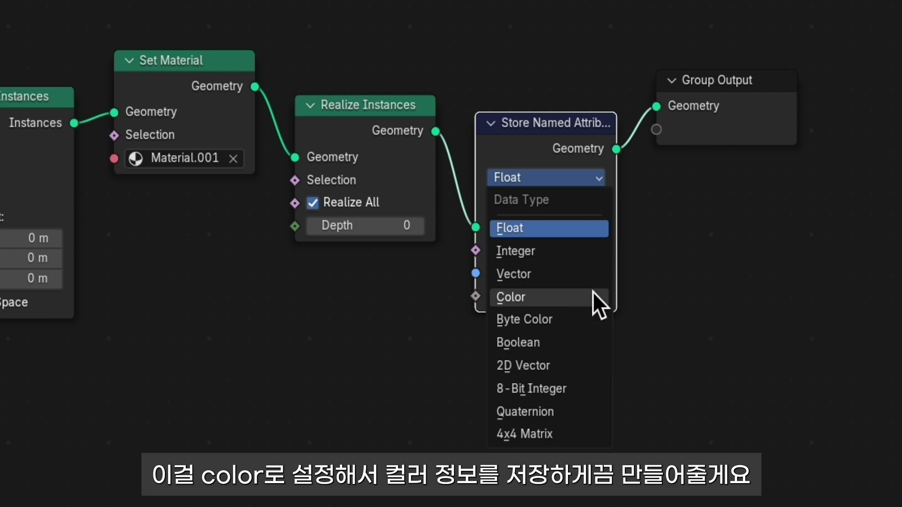
pyautogui.click(593, 293)
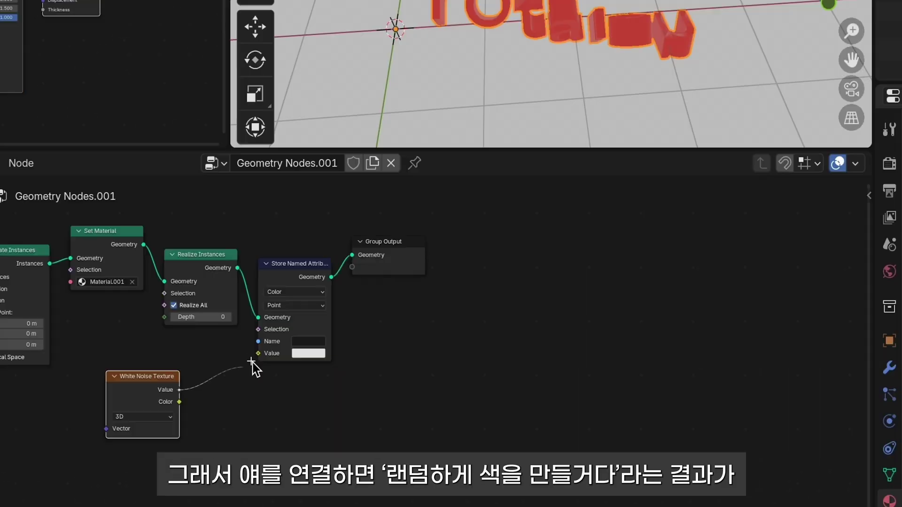
pyautogui.moveTo(252, 364); pyautogui.dragTo(258, 354)
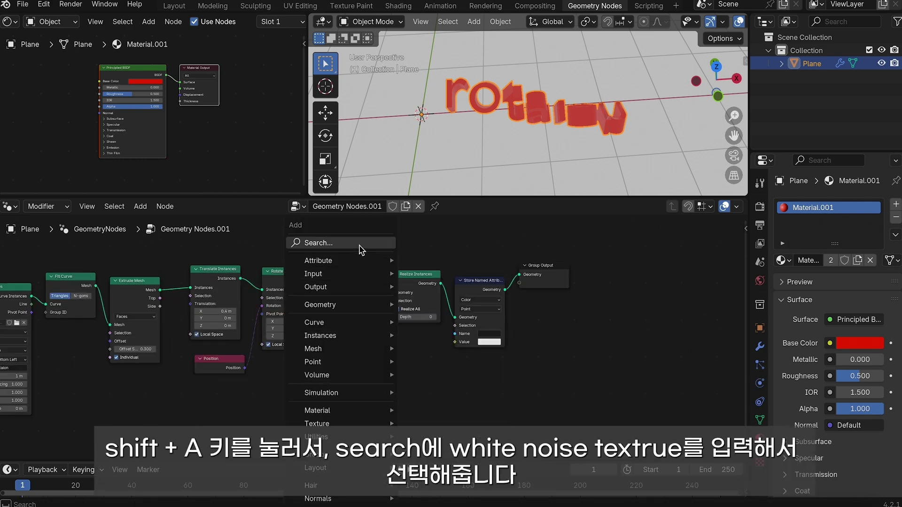
# - Add a White Noise Texture and connect its Color to Store Named Attribute's Value
pyautogui.click(363, 243)
pyautogui.write('white')
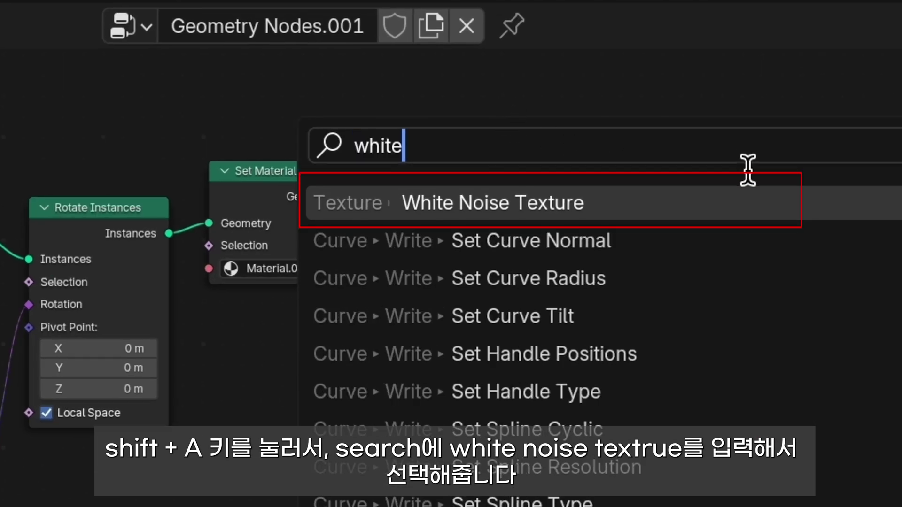
pyautogui.press('Return')
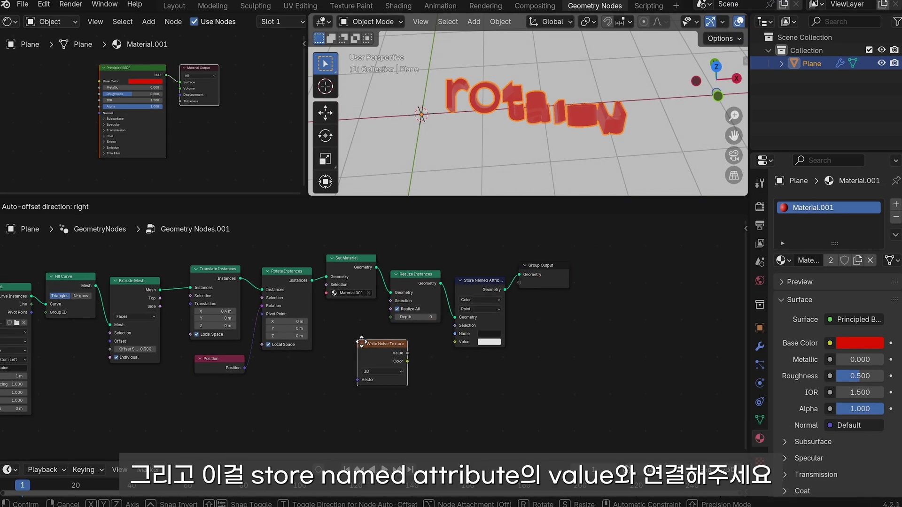
pyautogui.click(322, 363)
pyautogui.moveTo(422, 363); pyautogui.dragTo(444, 345)
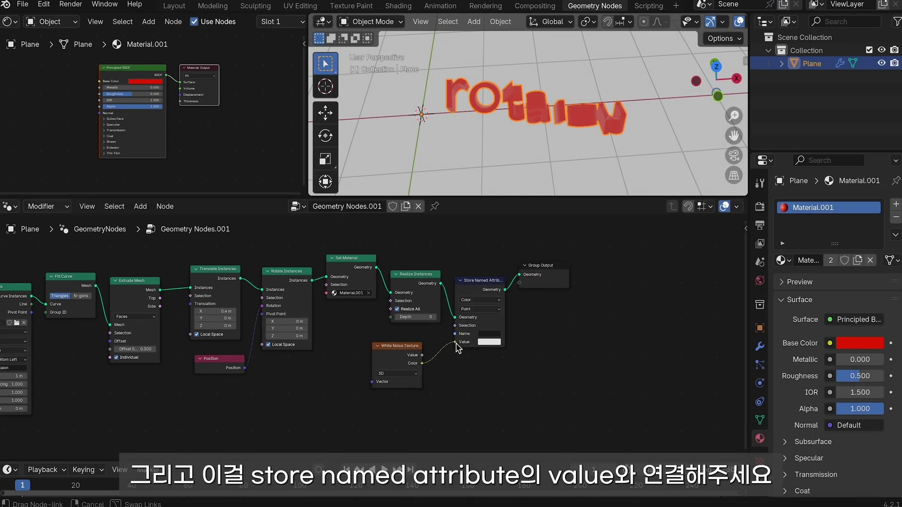
pyautogui.moveTo(455, 348); pyautogui.dragTo(456, 347)
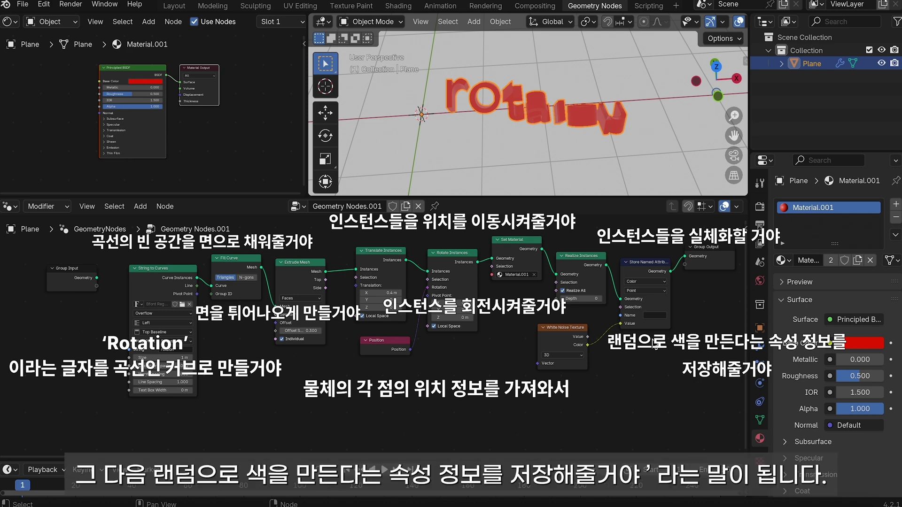
# - Enter 'change' as the Store Named Attribute's Name
pyautogui.moveTo(655, 347); pyautogui.dragTo(561, 325, button='middle')
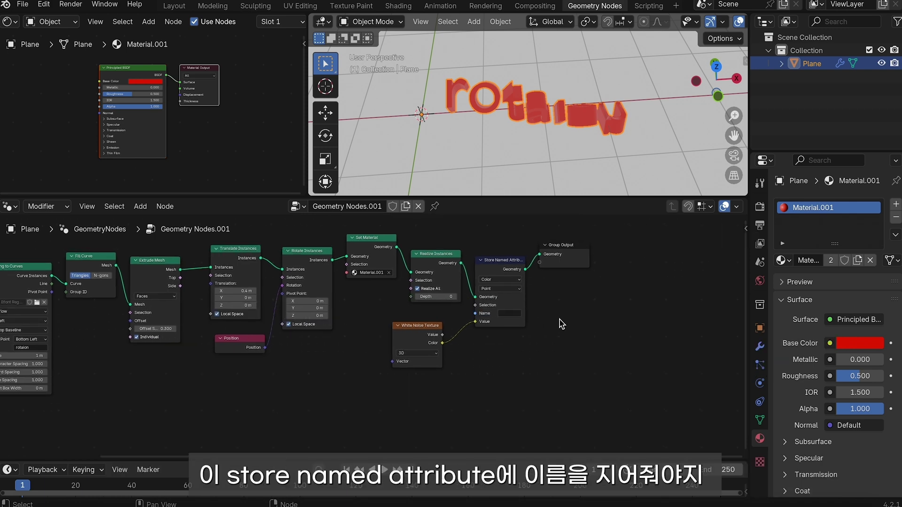
pyautogui.keyDown('ctrl'); pyautogui.scroll(3, 503, 323); pyautogui.keyUp('ctrl')
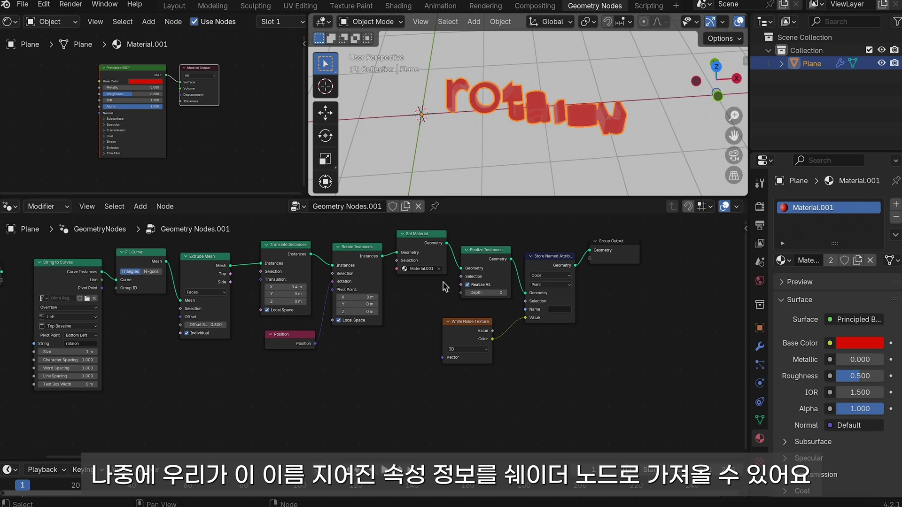
pyautogui.click(559, 309)
pyautogui.write('change')
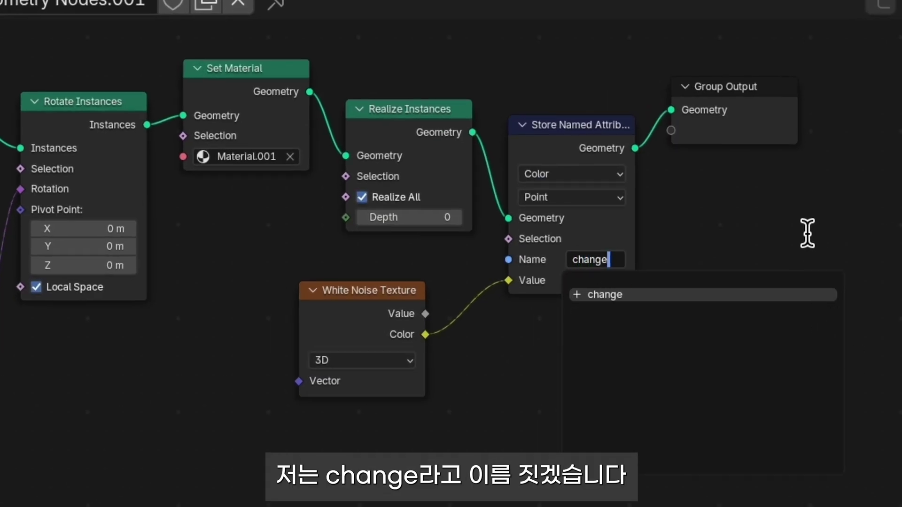
pyautogui.press('Escape')
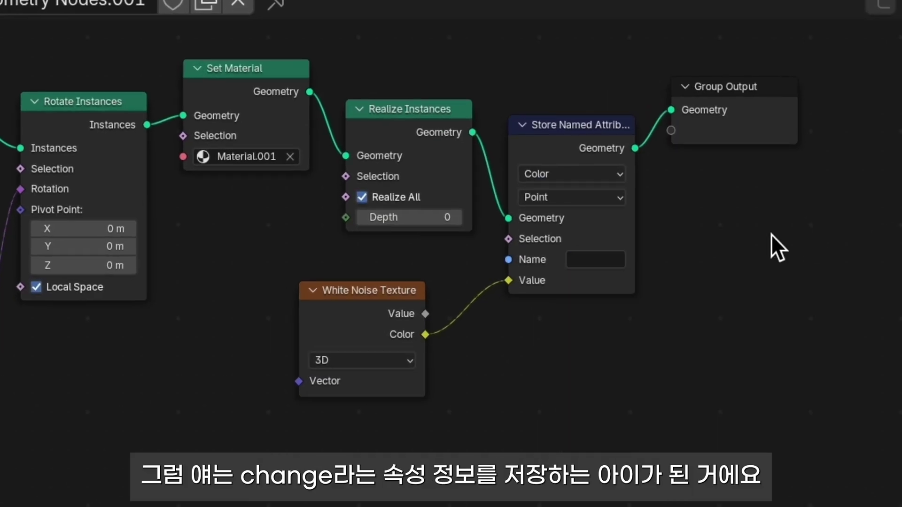
pyautogui.click(581, 258)
pyautogui.write('change')
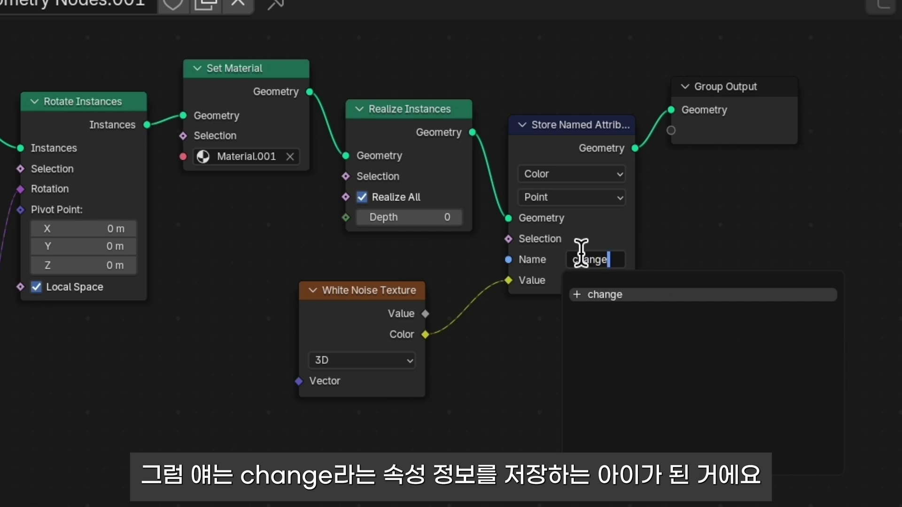
pyautogui.press('Return')
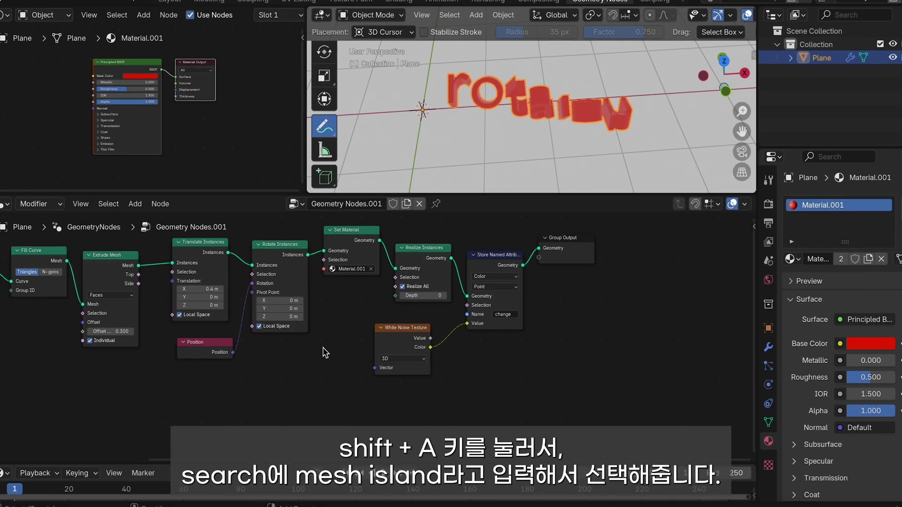
# - Add a Mesh Island node below the Position node
pyautogui.hotkey('shift', 'a')
pyautogui.click(296, 241)
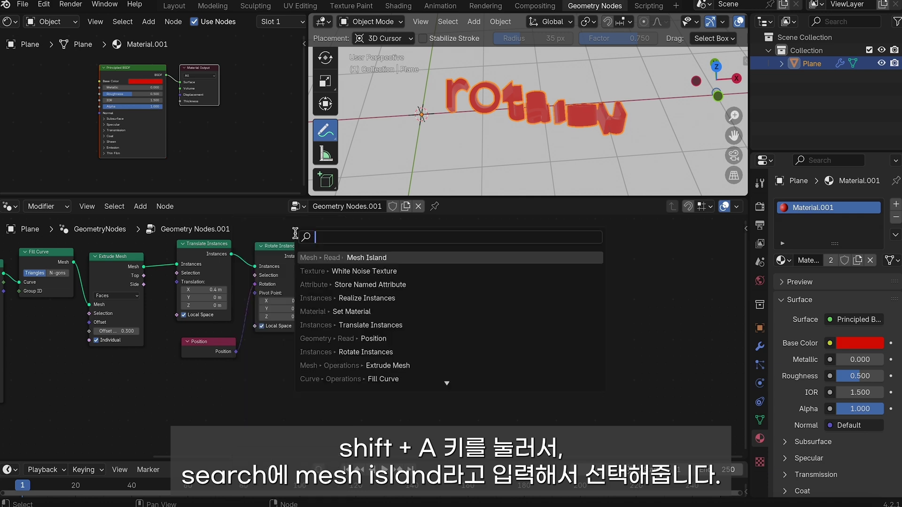
pyautogui.write('mesh i')
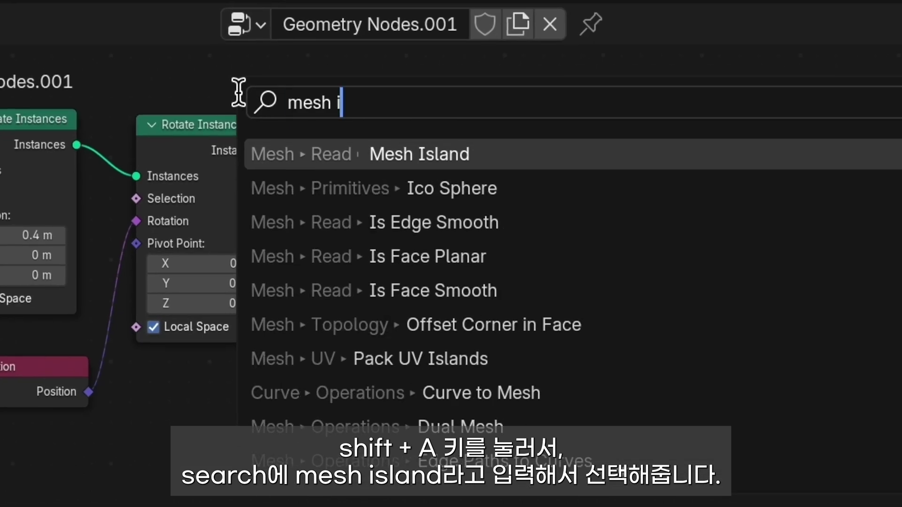
pyautogui.press('Return')
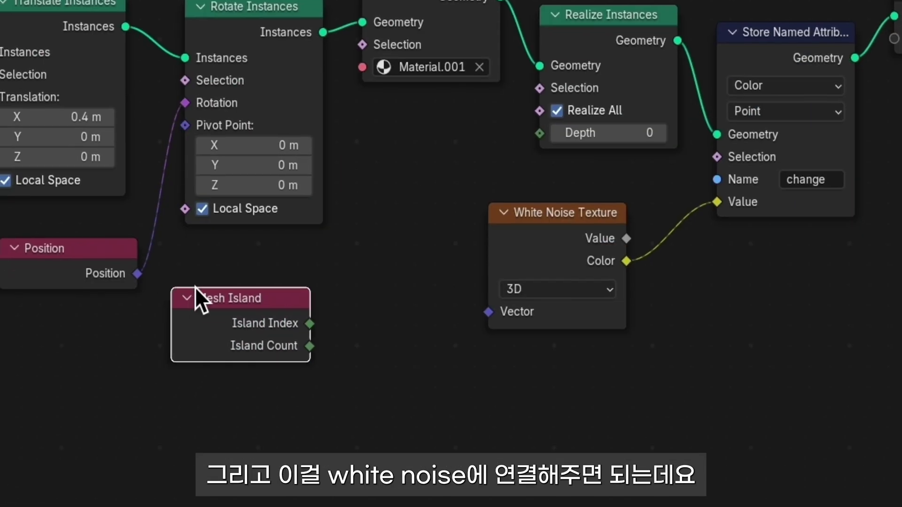
pyautogui.click(201, 287)
# - Set White Noise to 4D, linking Island Index to Vector and Island Count to W
pyautogui.click(592, 283)
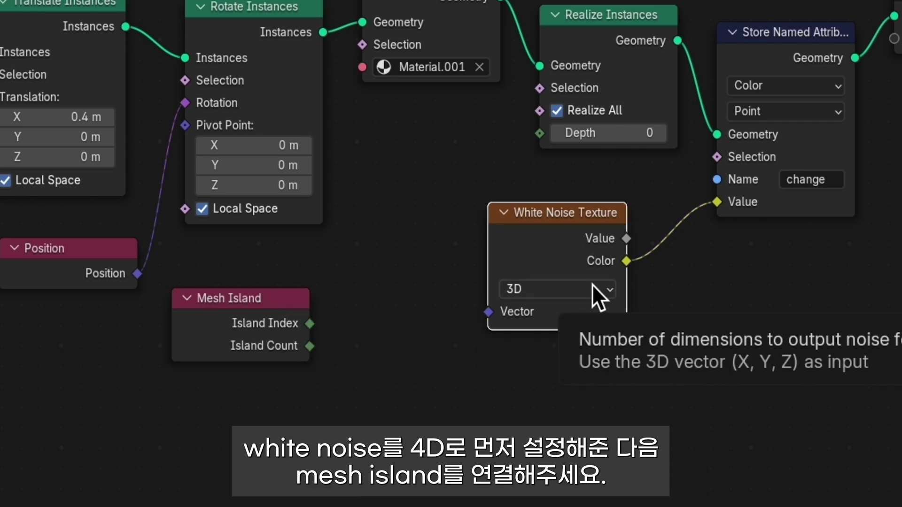
pyautogui.click(591, 286)
pyautogui.click(584, 412)
pyautogui.moveTo(310, 324)
pyautogui.mouseDown()
pyautogui.moveTo(486, 324)
pyautogui.moveTo(487, 313)
pyautogui.mouseUp()
pyautogui.moveTo(309, 346); pyautogui.dragTo(488, 335)
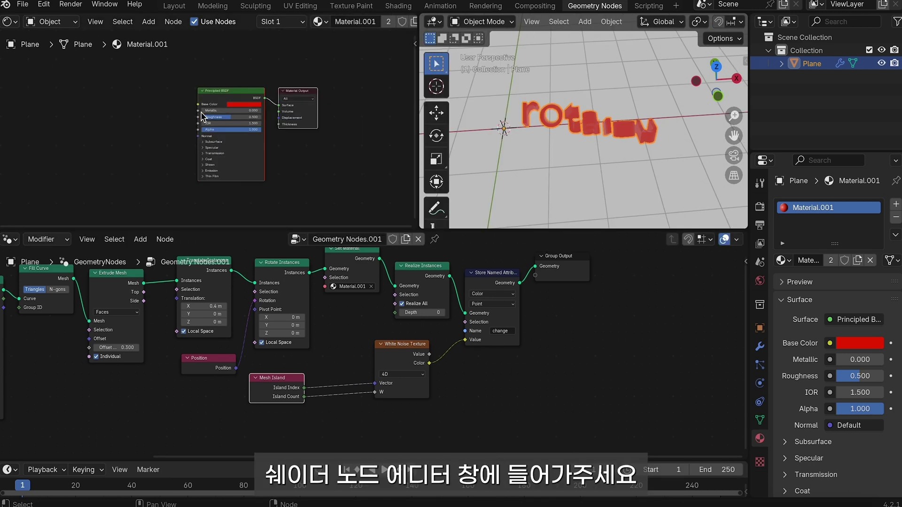
# - Add an Attribute shader node and connect its Color to Principled BSDF Base Color
pyautogui.hotkey('shift', 'a')
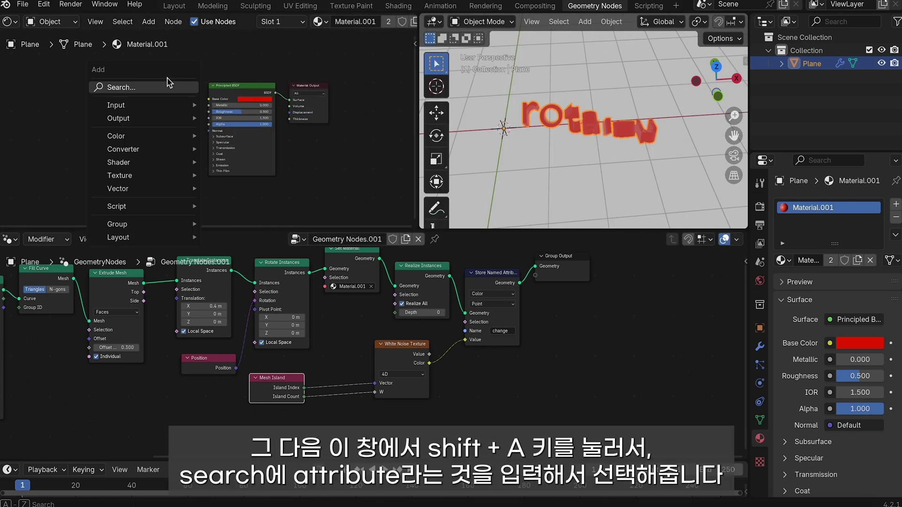
pyautogui.write('a')
pyautogui.press('BackSpace')
pyautogui.press('Escape')
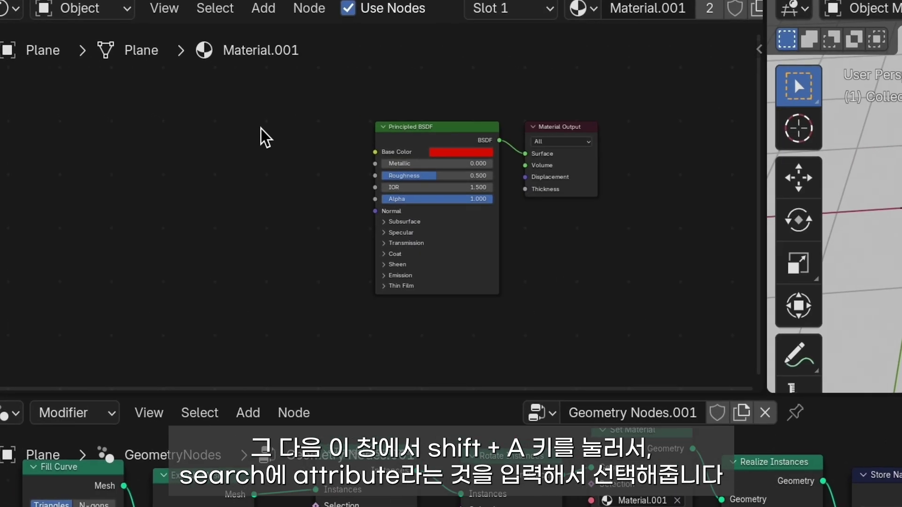
pyautogui.hotkey('shift', 'a')
pyautogui.write('attribu')
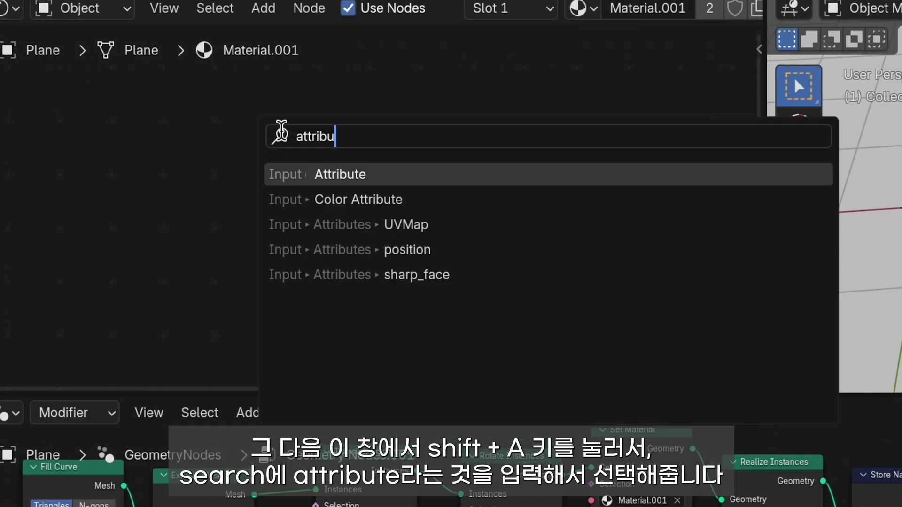
pyautogui.click(401, 174)
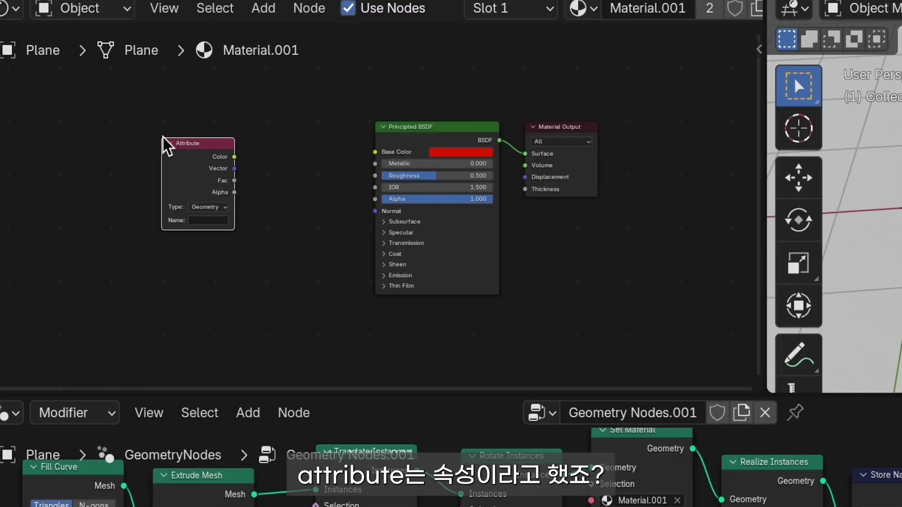
pyautogui.click(163, 137)
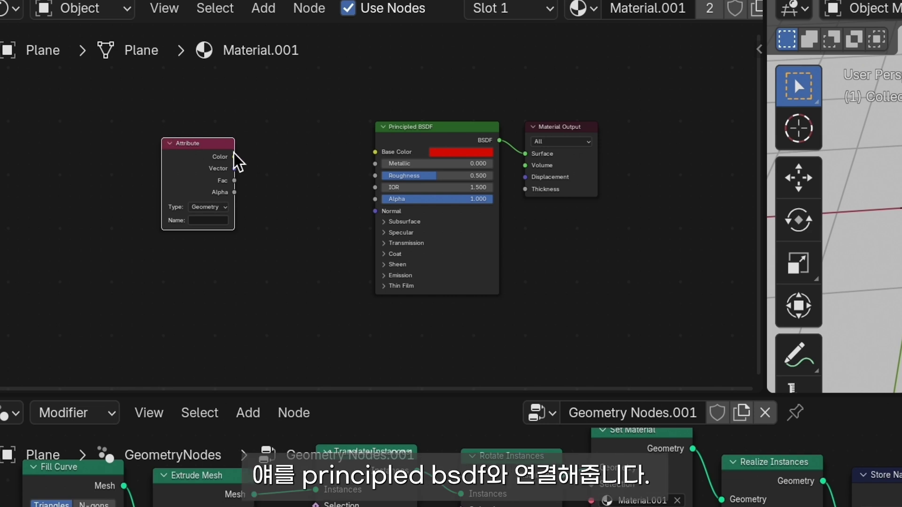
pyautogui.moveTo(234, 157); pyautogui.dragTo(375, 152)
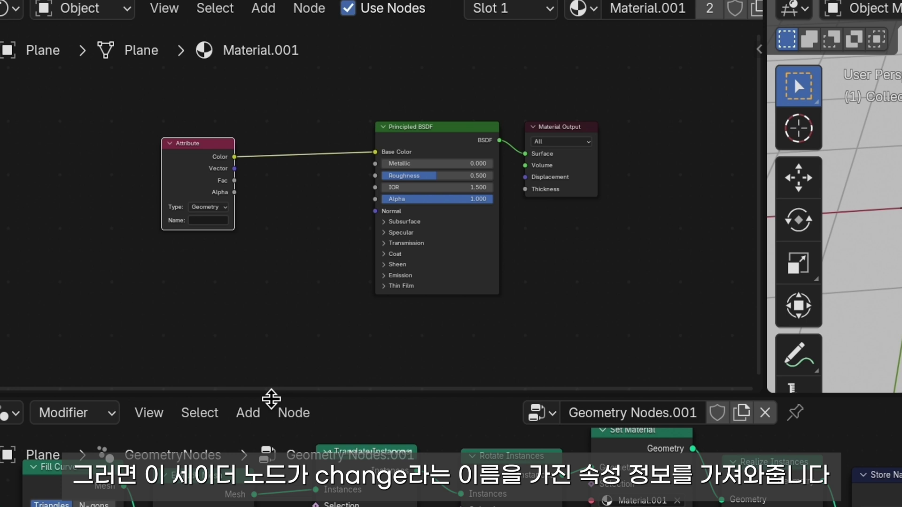
# - Set the Attribute node's name to 'change'
pyautogui.click(212, 220)
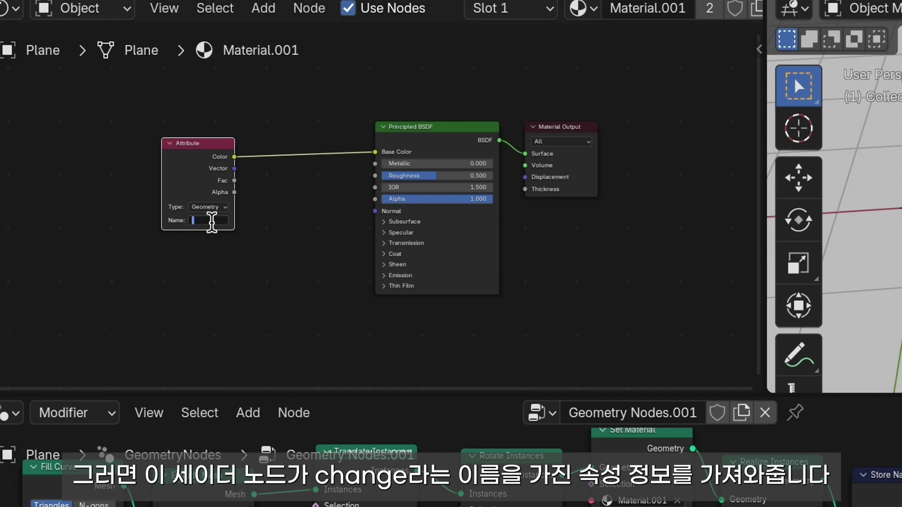
pyautogui.write('chang')
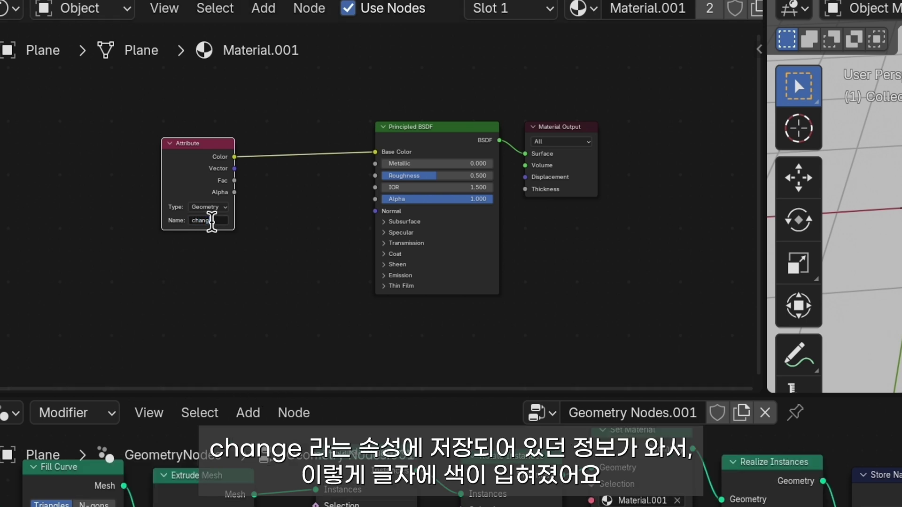
pyautogui.write('e')
pyautogui.press('Return')
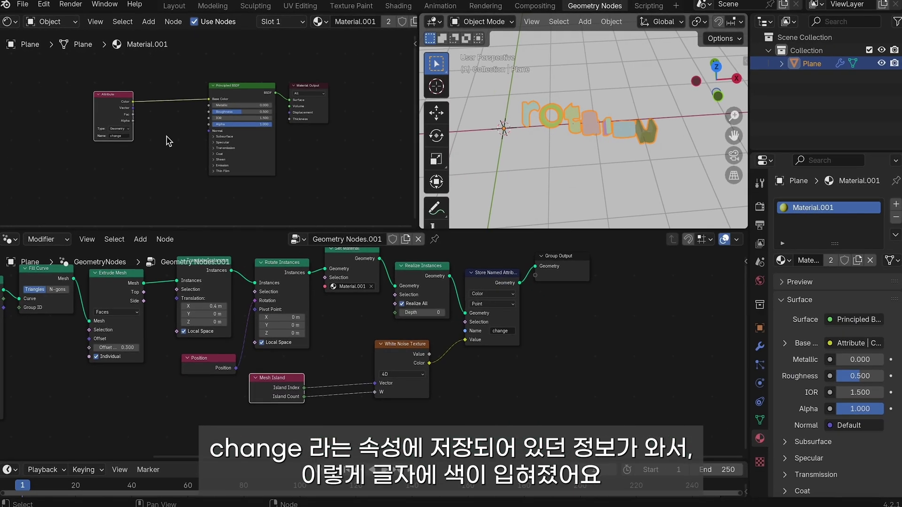
pyautogui.scroll(2, 152, 69)
pyautogui.scroll(2, 152, 68)
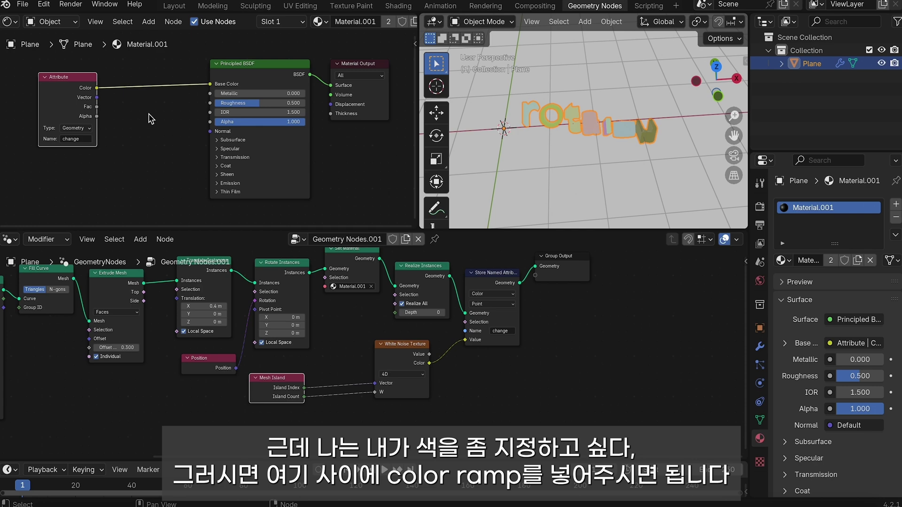
# - Insert a rainbow Color Ramp between Attribute and Base Color, second stop at 0.545
pyautogui.hotkey('shift', 'a')
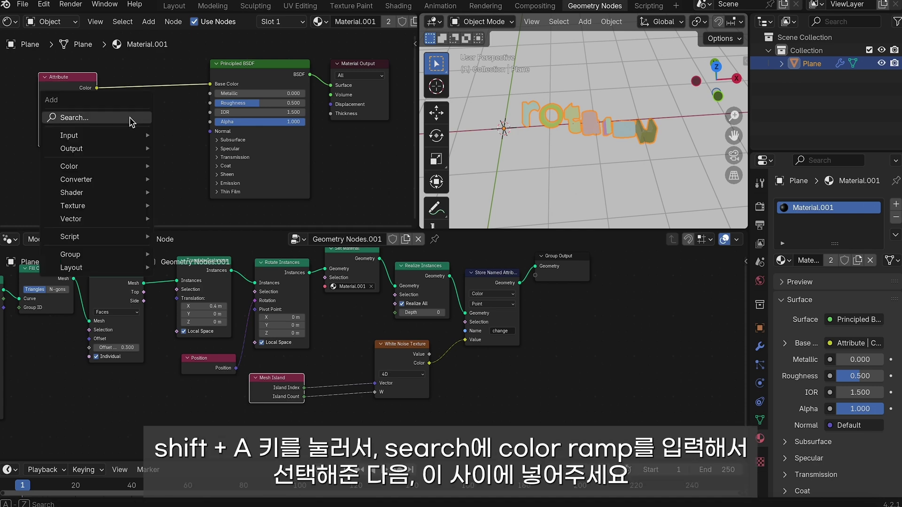
pyautogui.click(131, 122)
pyautogui.write('col')
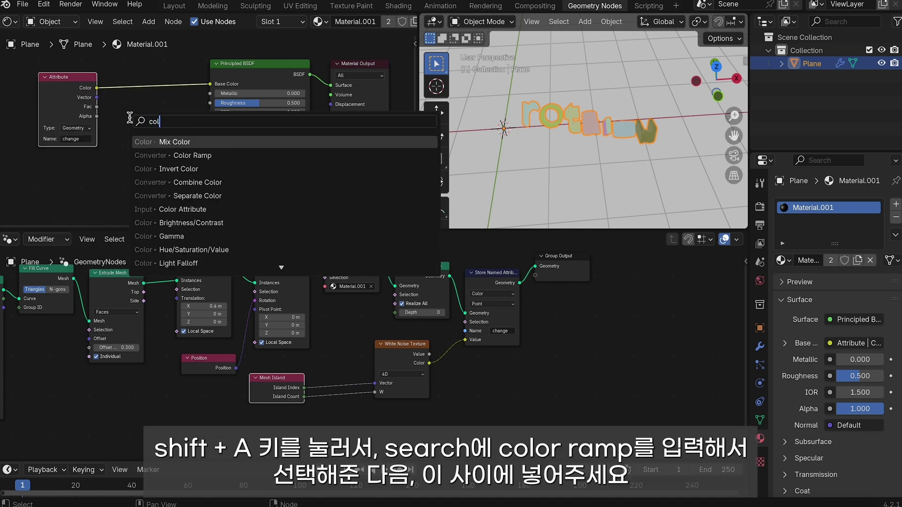
pyautogui.write('orr')
pyautogui.press('Return')
pyautogui.click(141, 121)
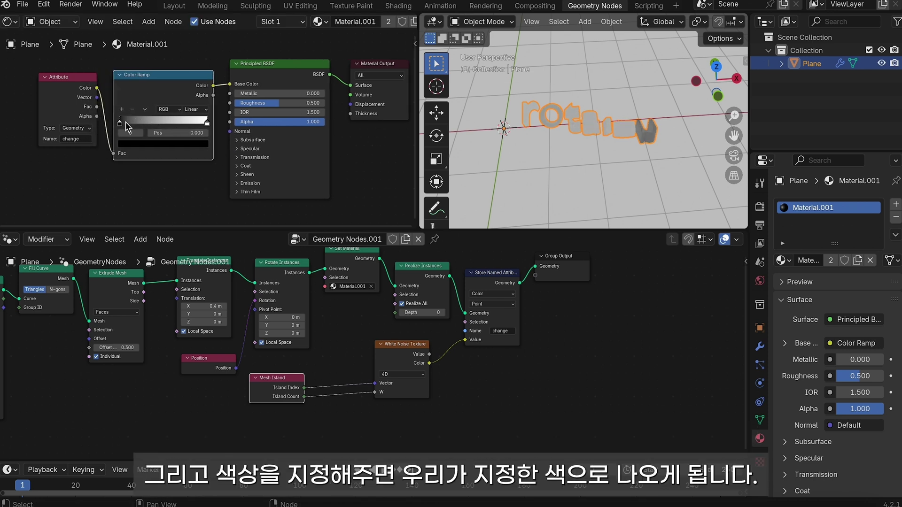
pyautogui.click(169, 144)
pyautogui.moveTo(195, 80); pyautogui.dragTo(194, 19)
pyautogui.moveTo(175, 124); pyautogui.dragTo(169, 124)
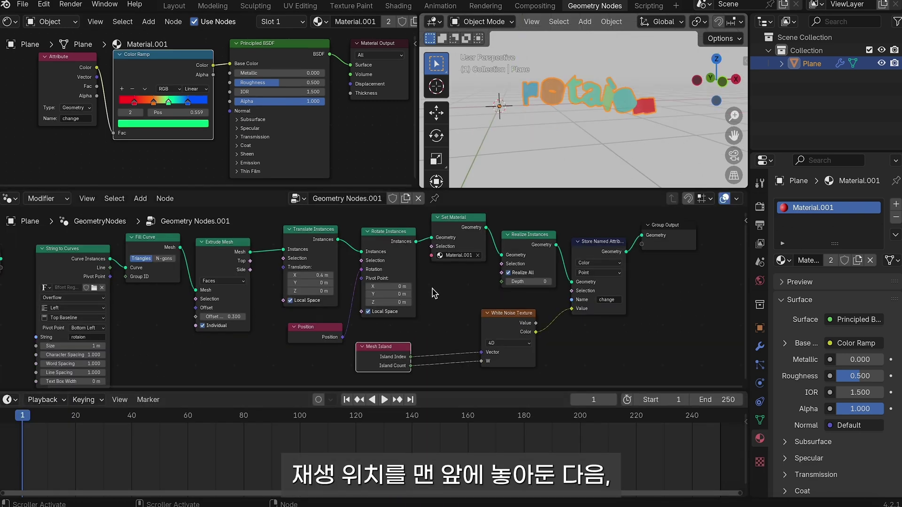
# - Keyframe Translate Instances X at 0 on frame 1 and 30 on frame 250, then play the animation
pyautogui.press('BackSpace')
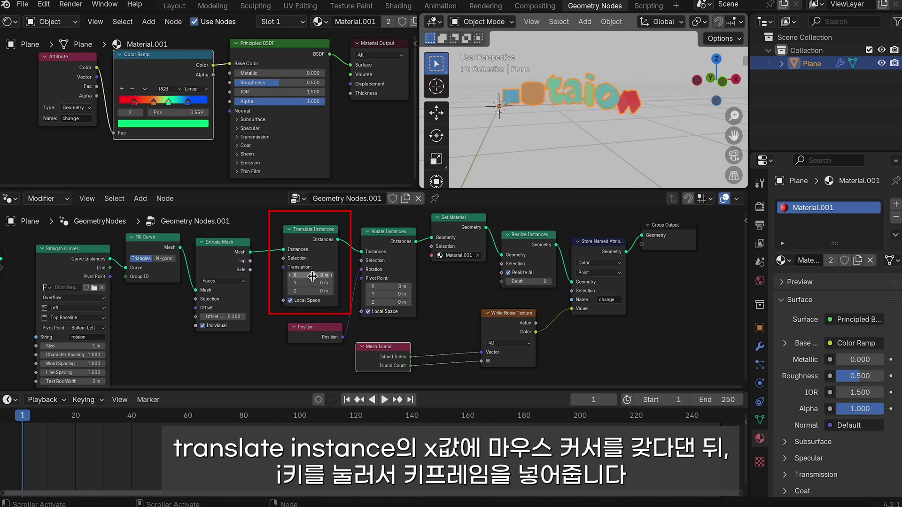
pyautogui.press('i')
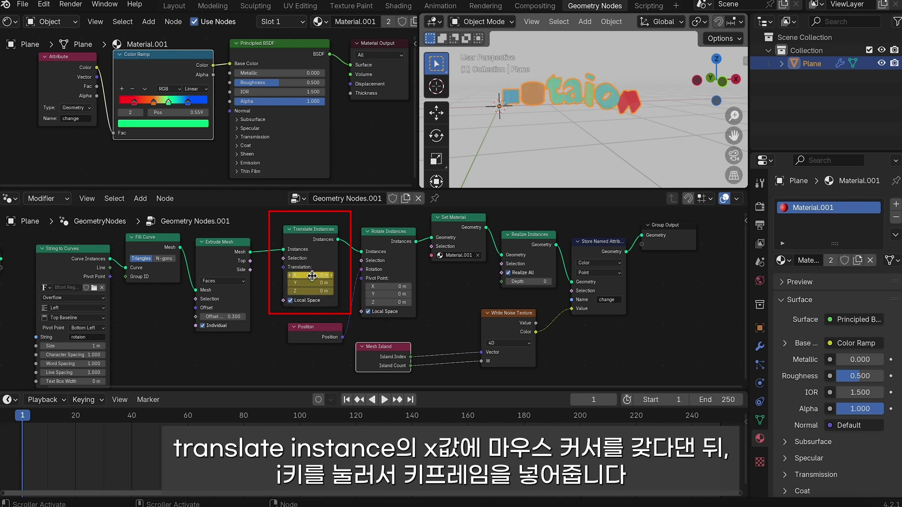
pyautogui.click(408, 400)
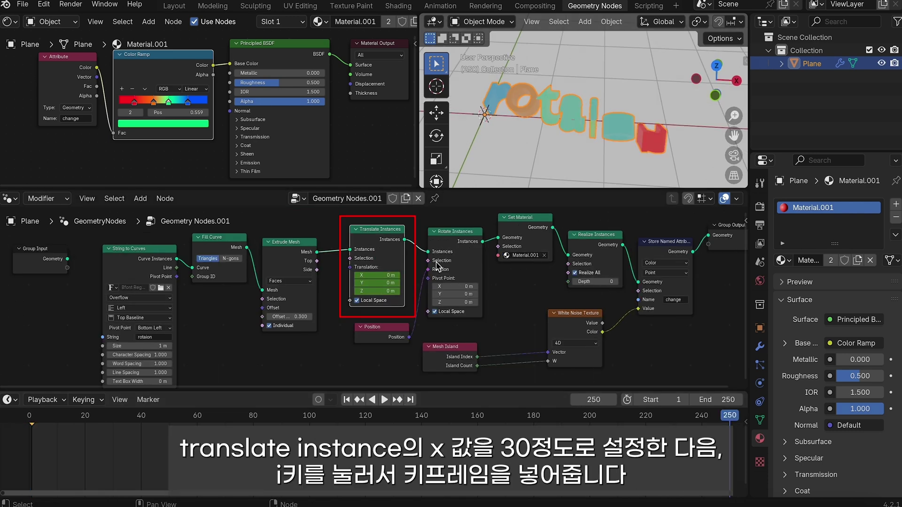
pyautogui.click(392, 275)
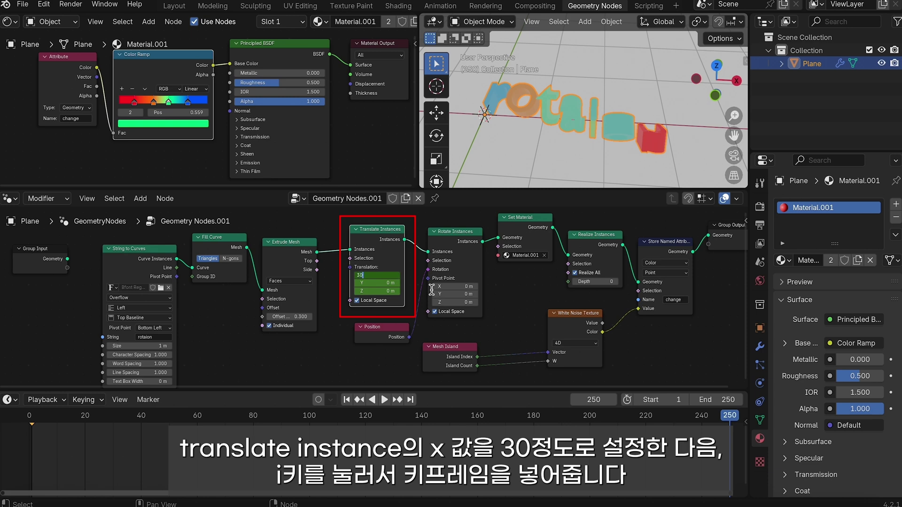
pyautogui.press('Return')
pyautogui.press('i')
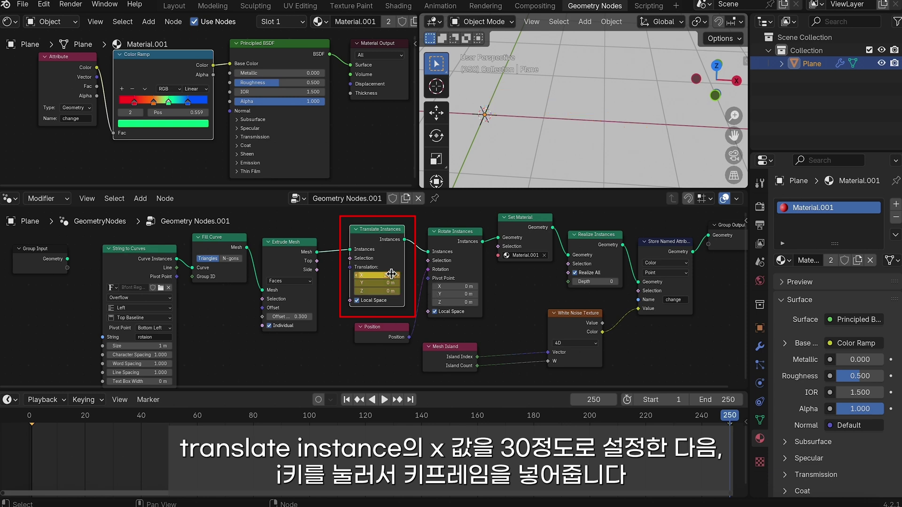
pyautogui.press('space')
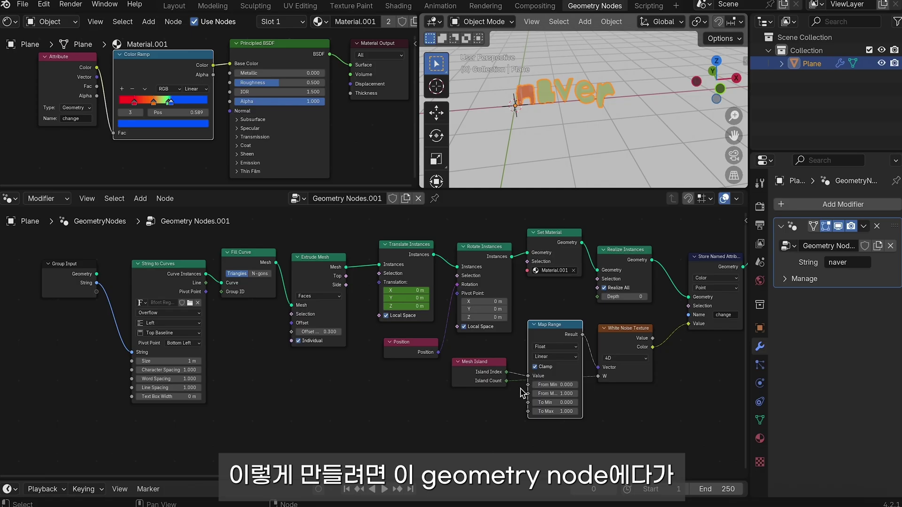
# - Wire Mesh Island Island Count into Map Range From Min, and its Result into White Noise
pyautogui.moveTo(506, 381); pyautogui.dragTo(528, 385)
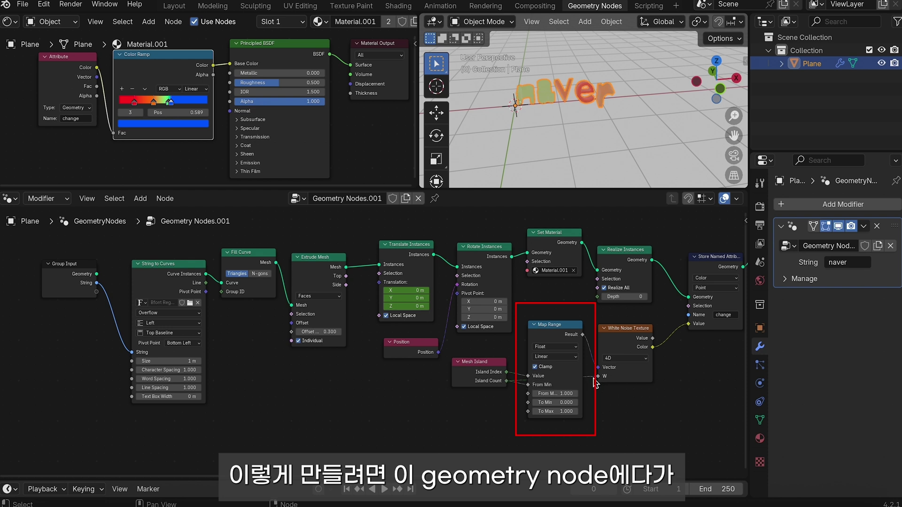
pyautogui.moveTo(596, 383); pyautogui.dragTo(598, 367)
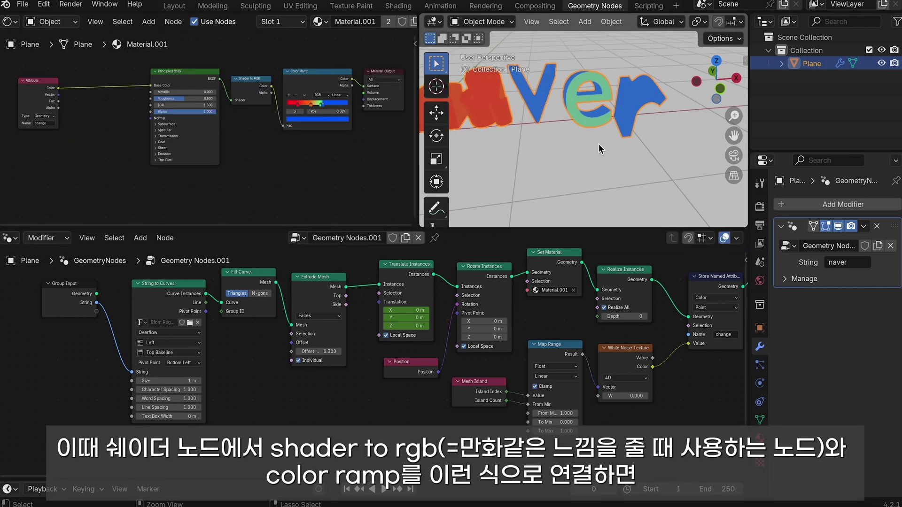
pyautogui.moveTo(170, 127); pyautogui.dragTo(159, 134, button='middle')
pyautogui.moveTo(568, 161); pyautogui.dragTo(541, 155, button='middle')
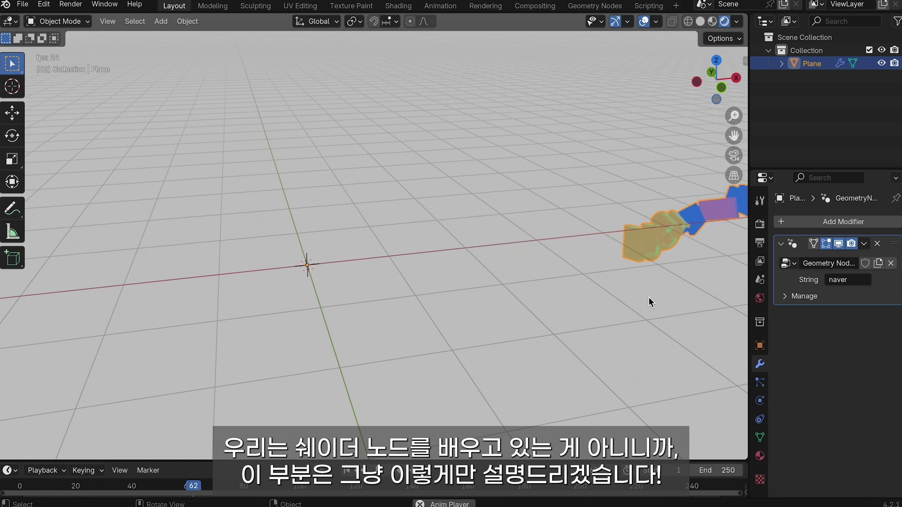
pyautogui.press('space')
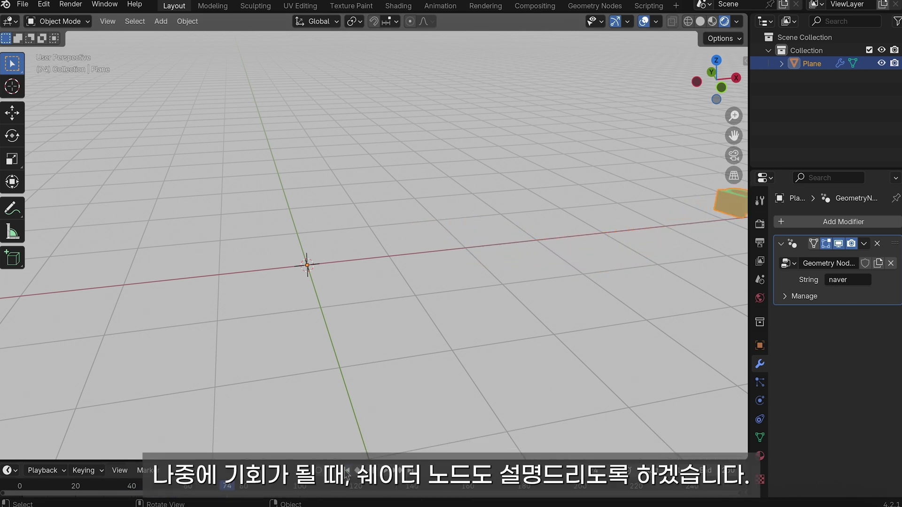
pyautogui.click(346, 471)
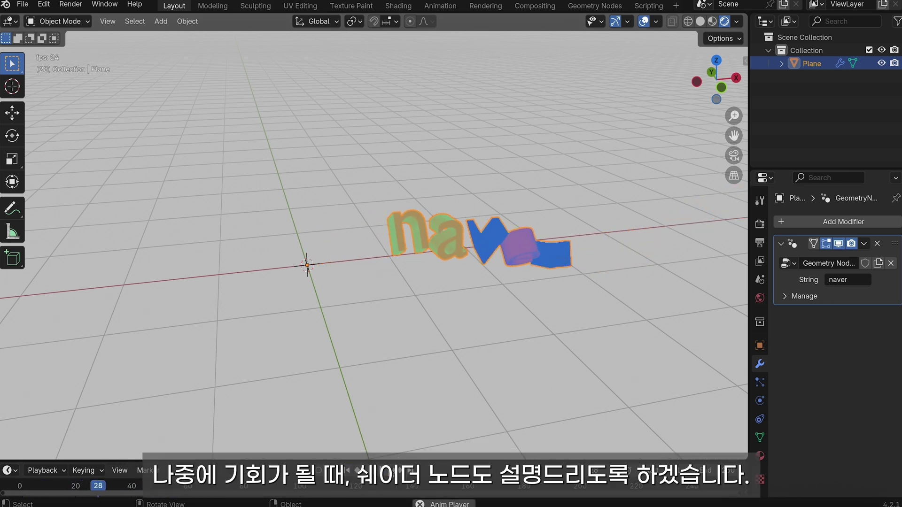
pyautogui.press('space')
pyautogui.click(356, 475)
pyautogui.click(385, 475)
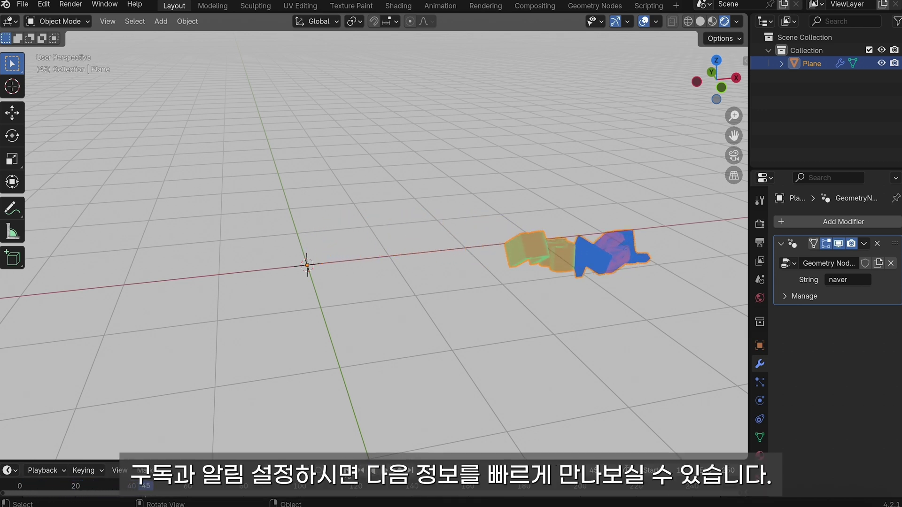
pyautogui.hotkey('shift', 'Left')
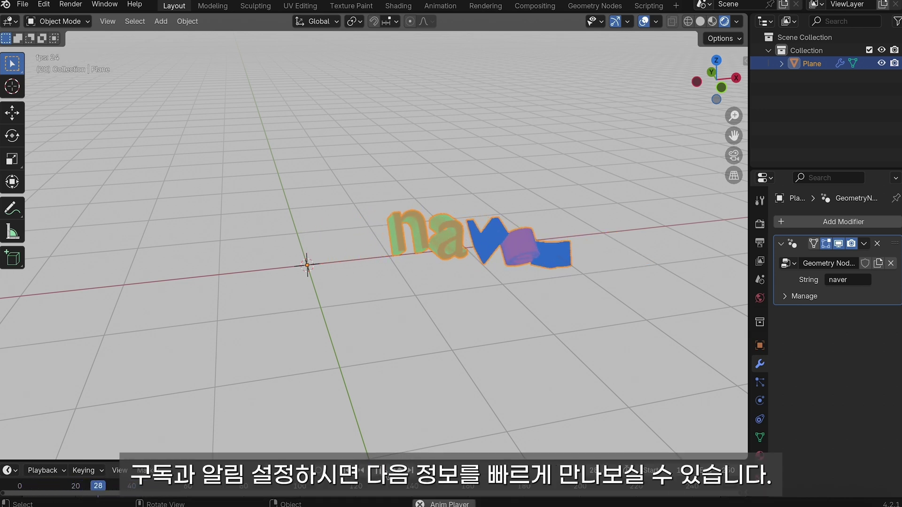